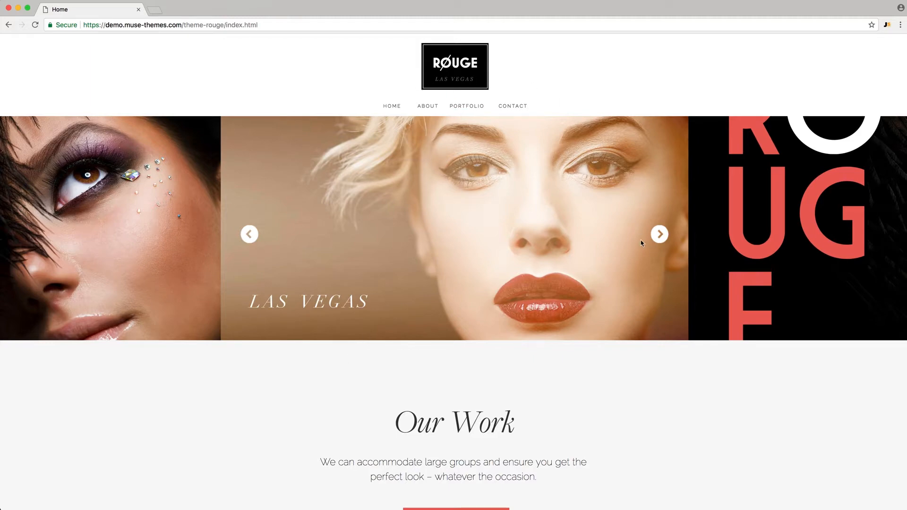
Advance through the slides of the slideshow on the Rouge theme's demo home page
click(660, 234)
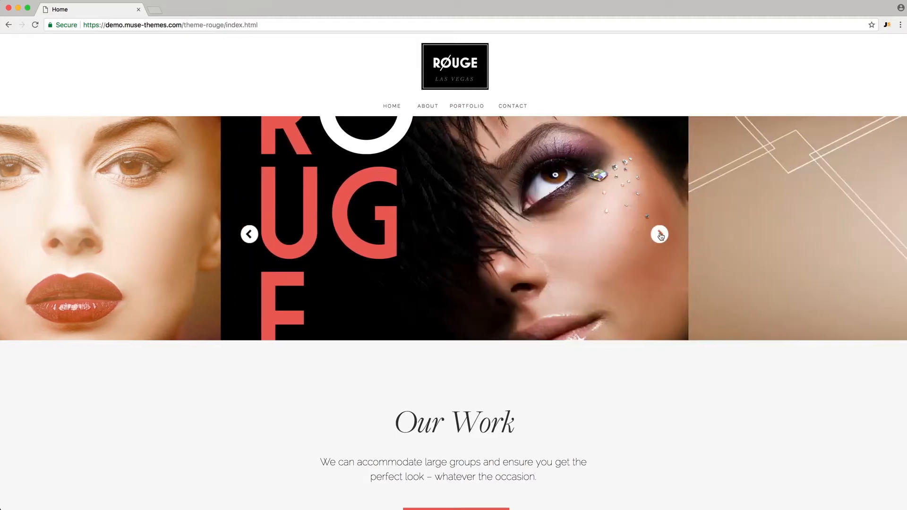
click(659, 235)
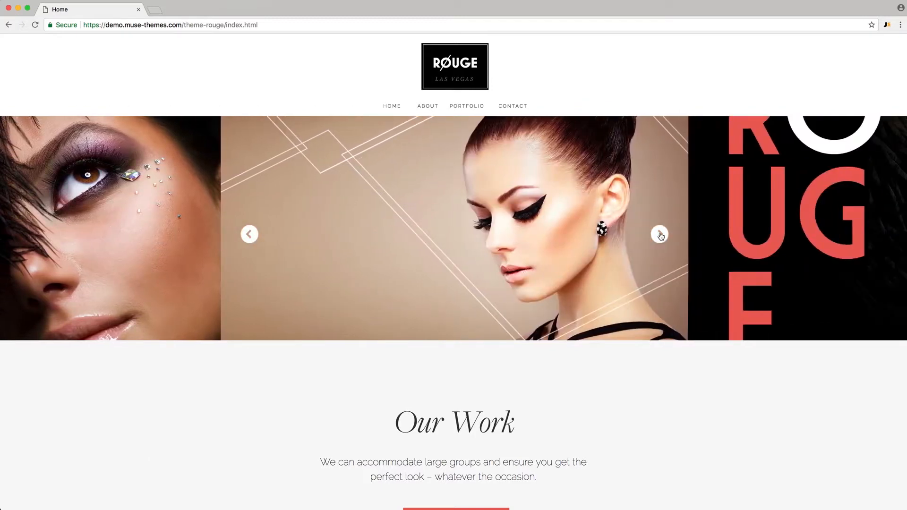
click(659, 235)
Play the new webisode video from the home page, then close it to return home
scroll(706, 411, down, 3)
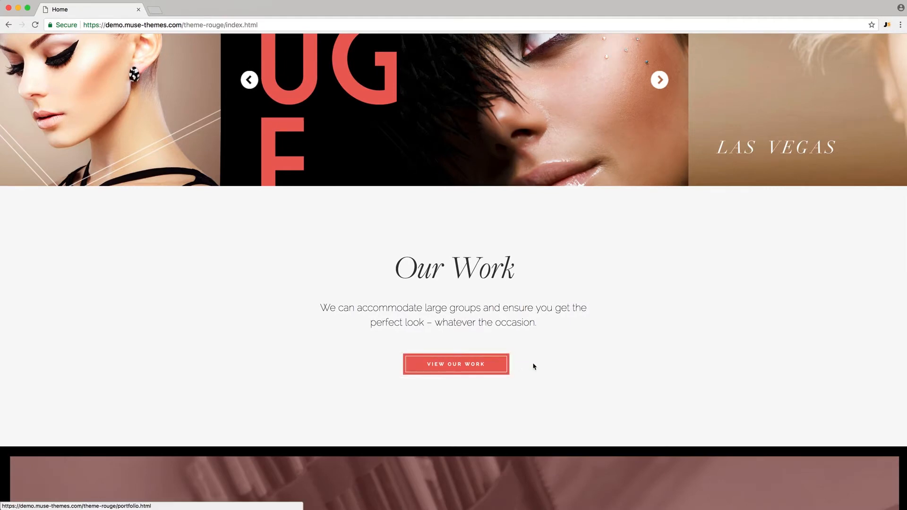
scroll(543, 358, down, 1)
scroll(556, 340, down, 2)
scroll(555, 350, down, 1)
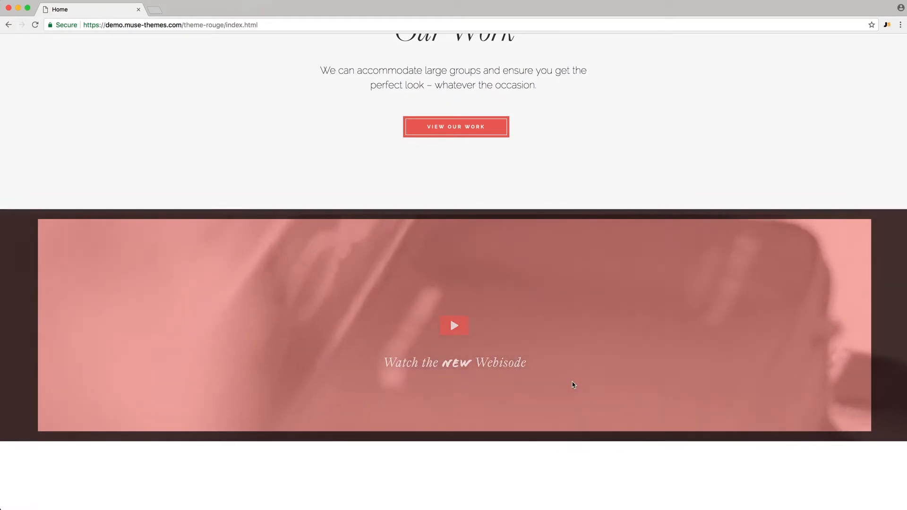
click(453, 328)
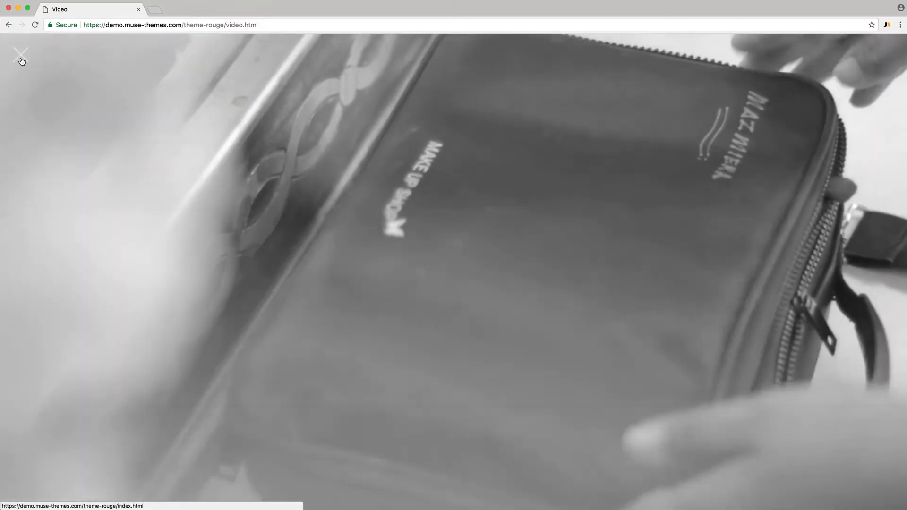
click(21, 61)
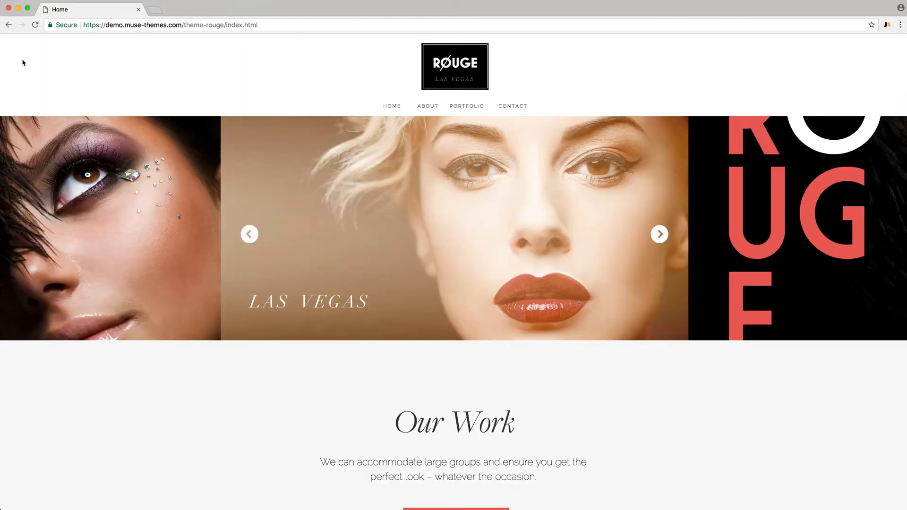
Look over the home page's work, webisode, article and newsletter sections down to the footer
scroll(191, 366, down, 5)
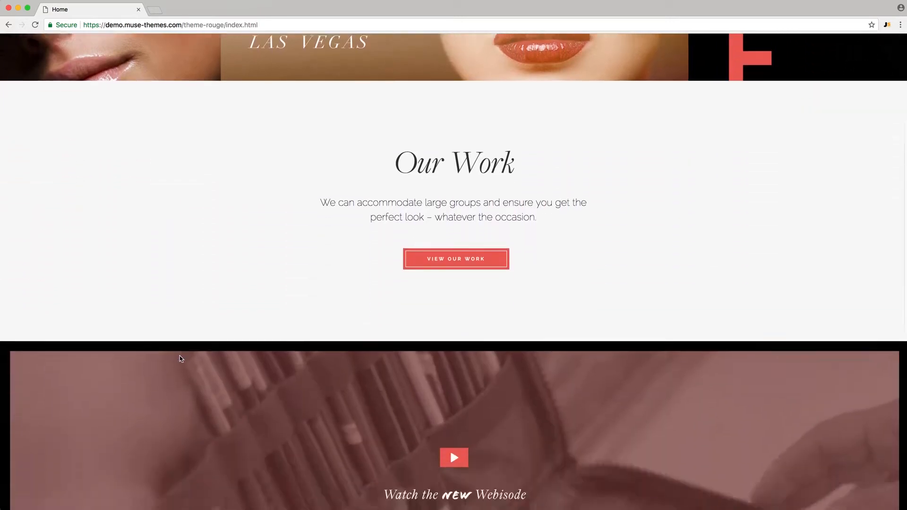
scroll(182, 363, down, 10)
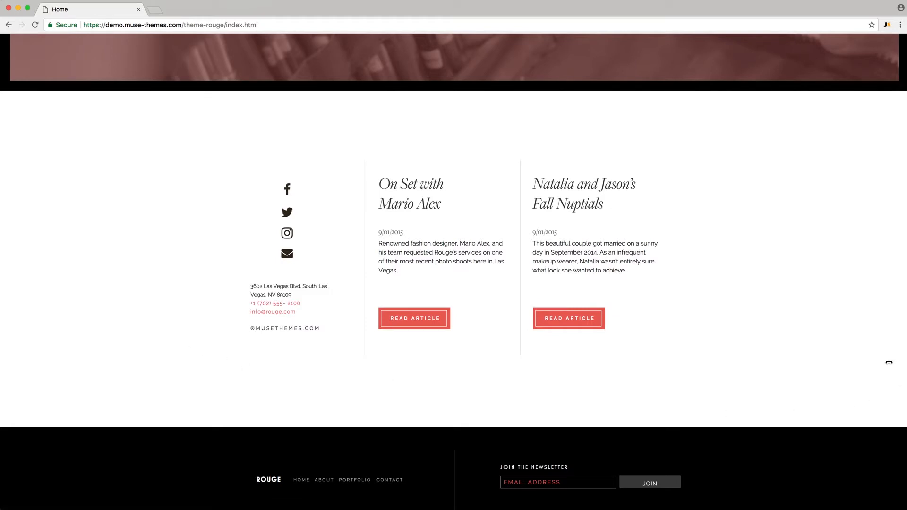
drag(888, 362, 905, 347)
scroll(789, 333, up, 15)
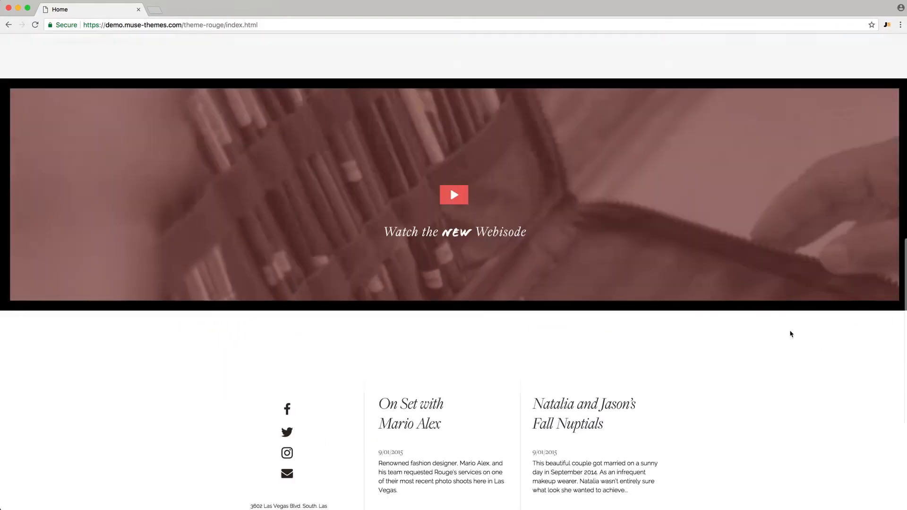
Open the About page and expand each team member's profile in the accordion, ending on the founder
click(424, 110)
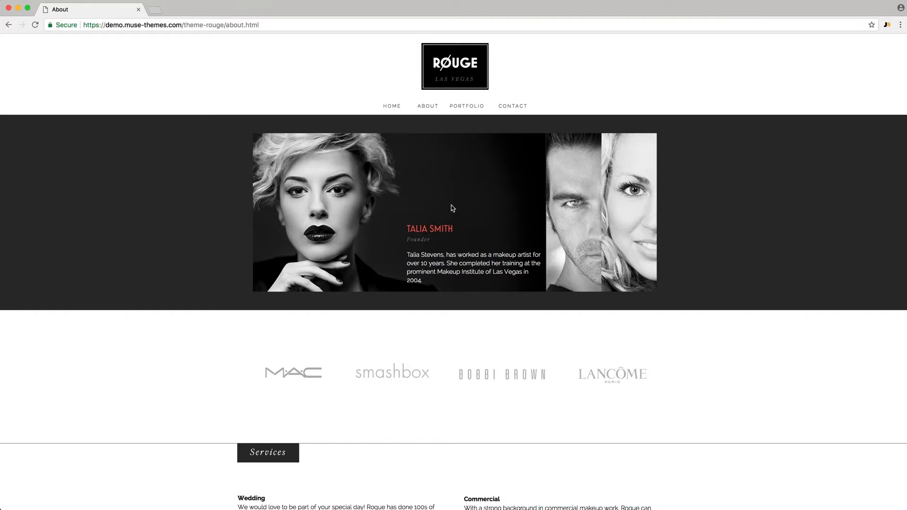
click(575, 206)
click(614, 208)
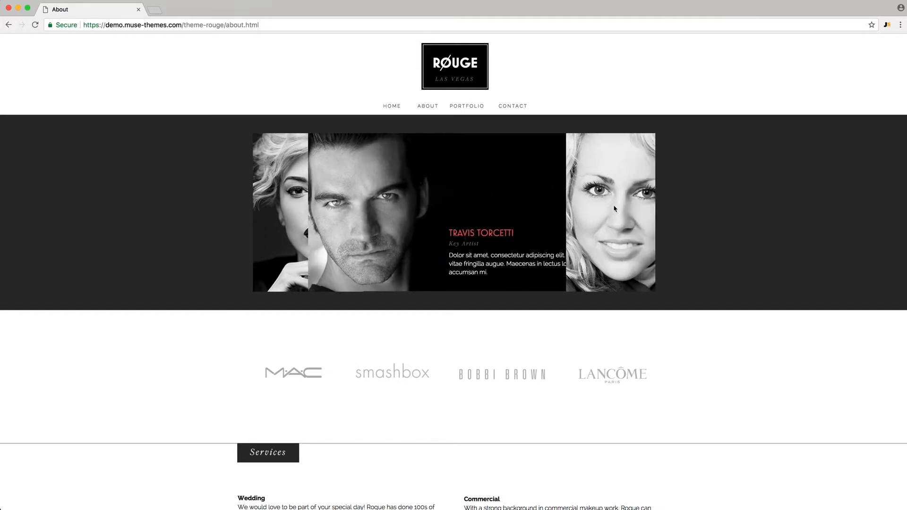
click(287, 219)
Review the About page's Services and News sections down to the footer
scroll(127, 265, down, 5)
scroll(126, 264, down, 7)
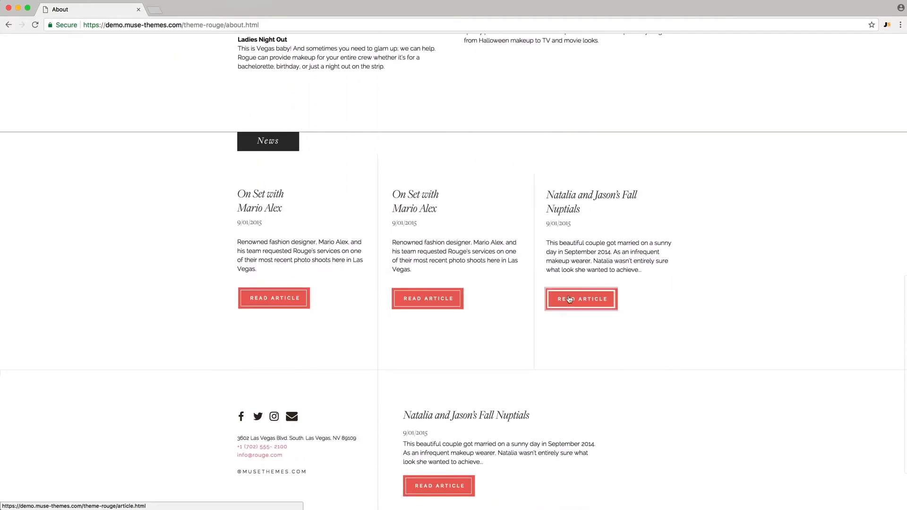
scroll(529, 321, down, 3)
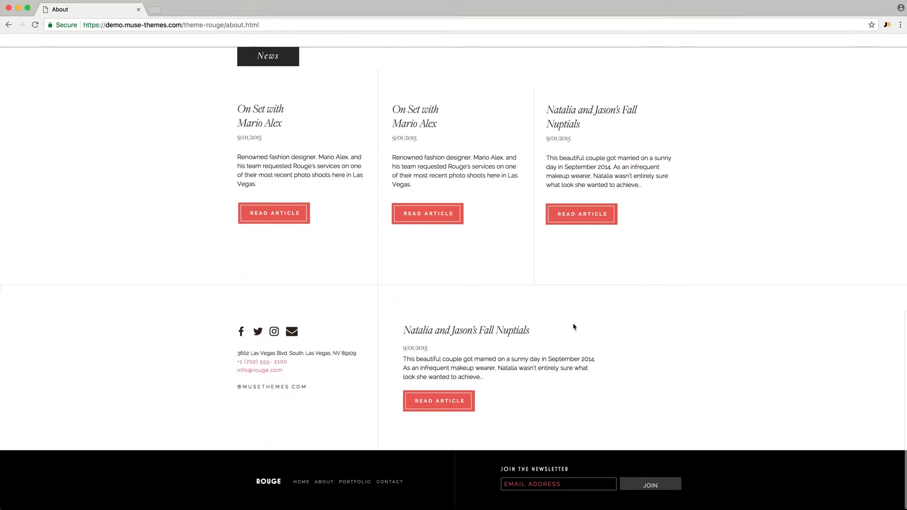
scroll(504, 326, up, 15)
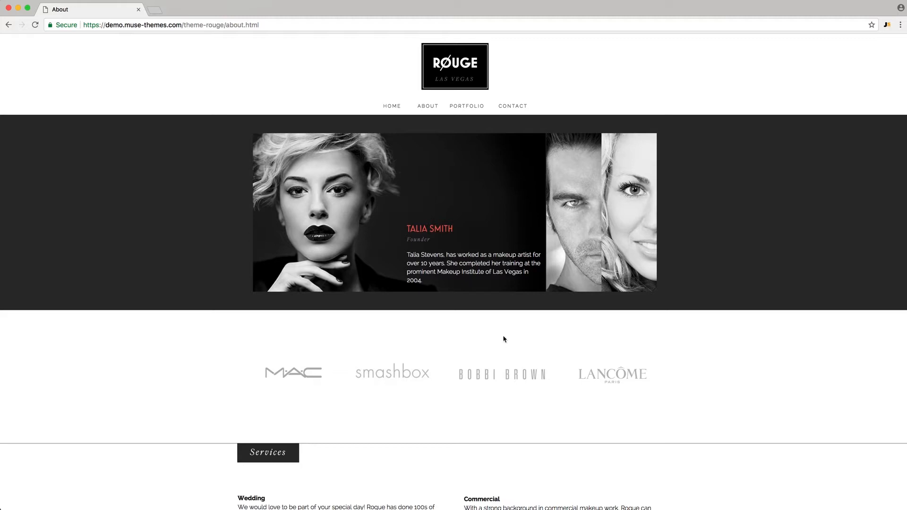
Open the Portfolio page, view the gallery's seventh image enlarged, and close the lightbox
click(467, 106)
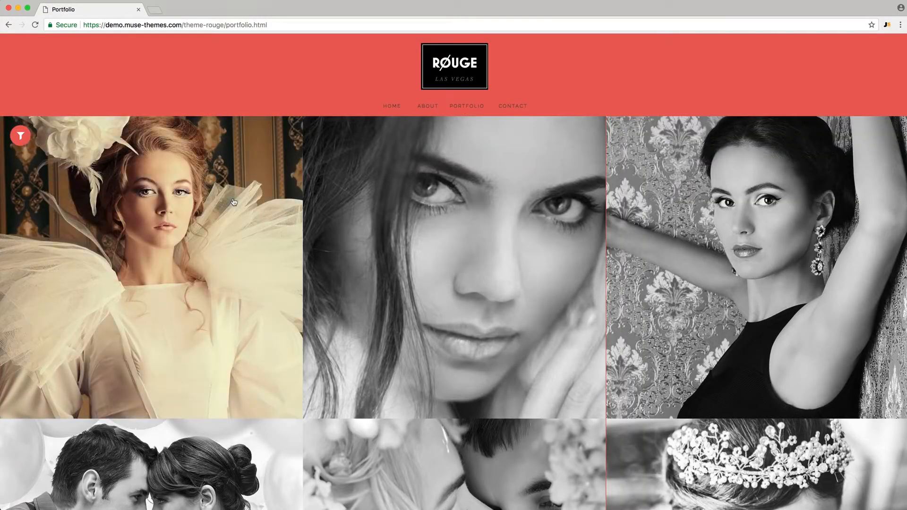
scroll(225, 209, down, 2)
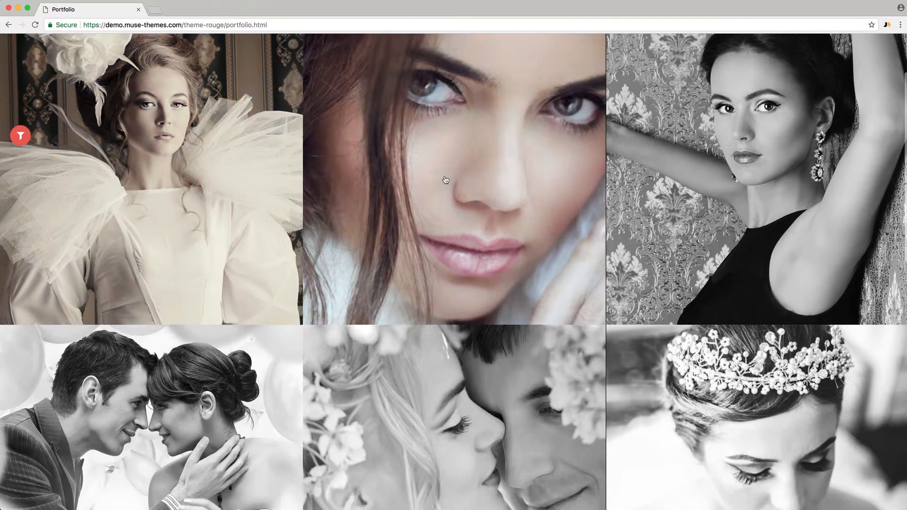
scroll(493, 374, down, 4)
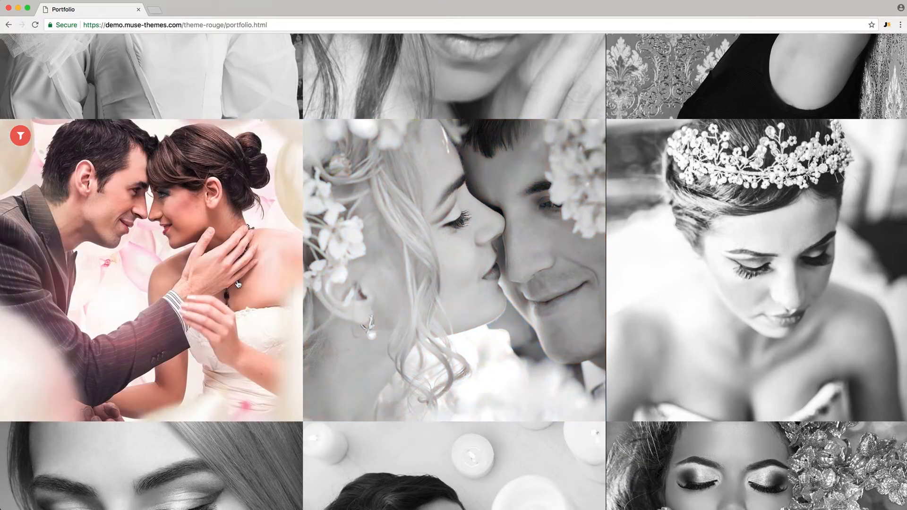
scroll(238, 285, down, 3)
click(225, 317)
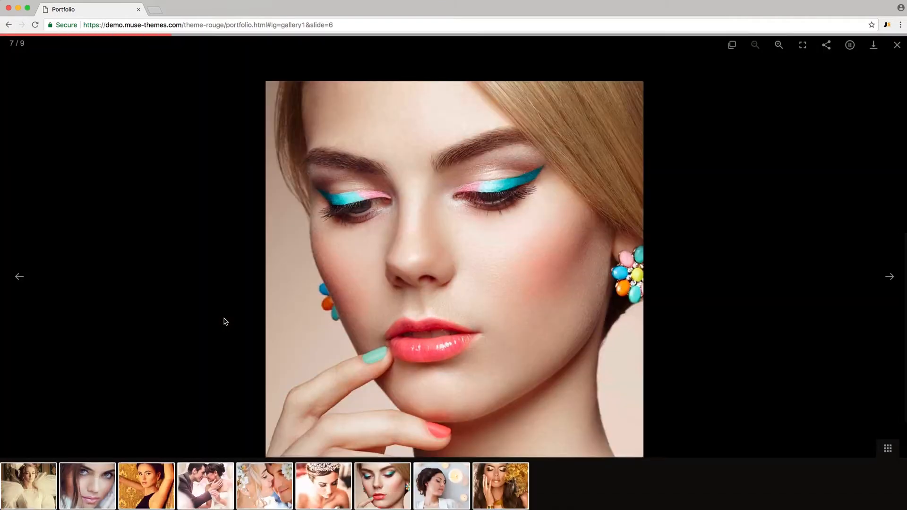
click(897, 45)
scroll(675, 156, up, 5)
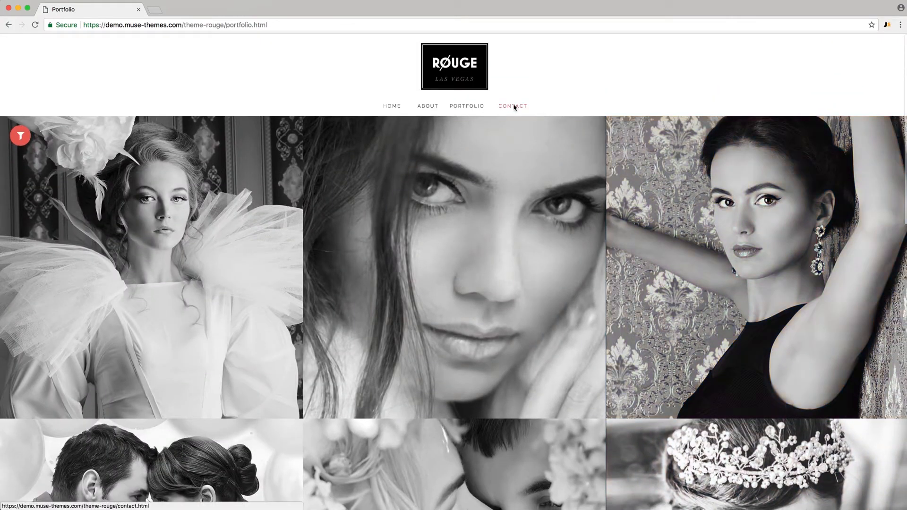
Open the Contact page and review its inquiry options, scrolling banner, articles and footer
click(511, 106)
scroll(174, 223, down, 3)
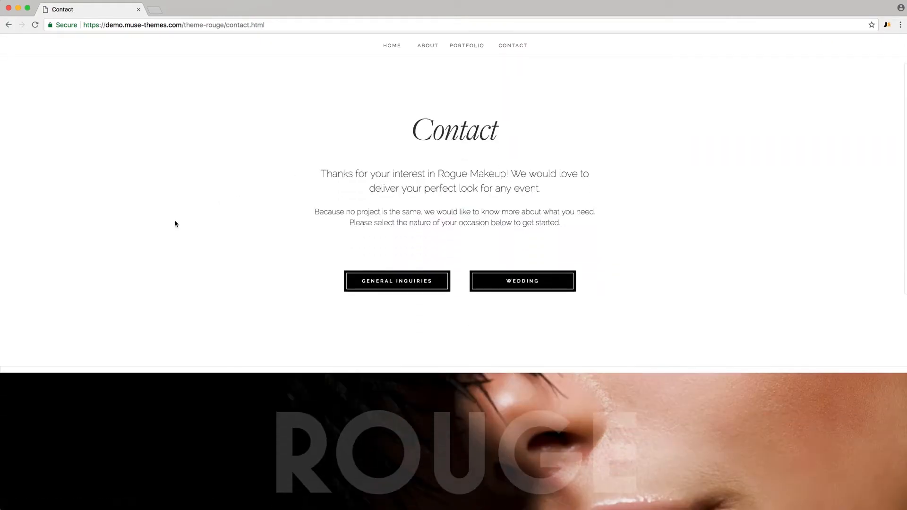
scroll(392, 274, down, 3)
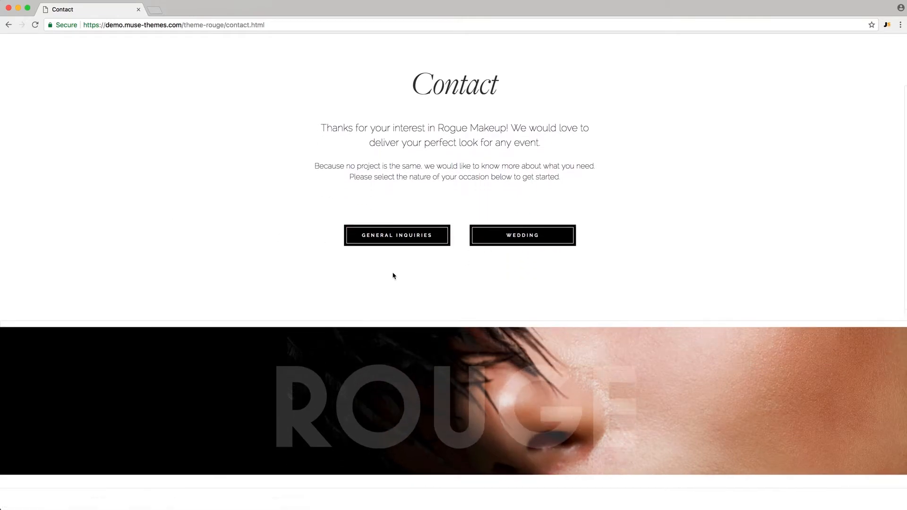
scroll(392, 274, down, 4)
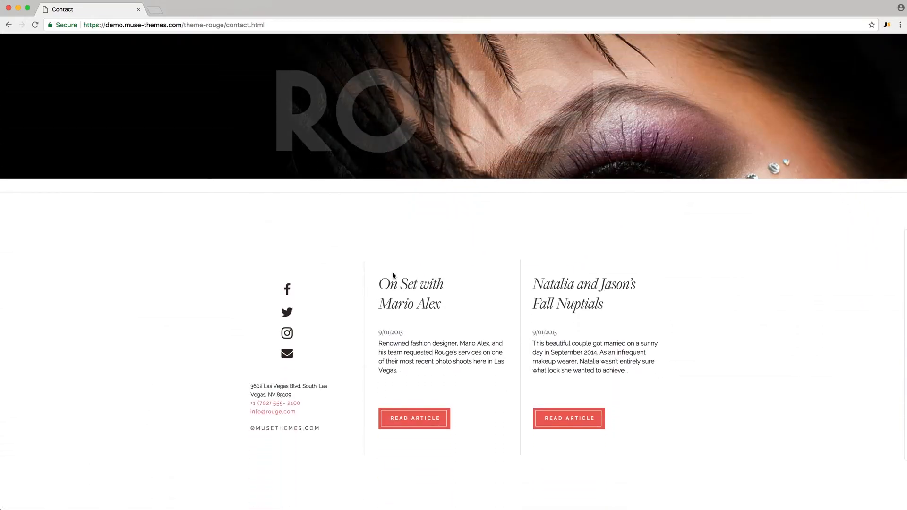
scroll(392, 274, up, 3)
scroll(127, 265, down, 5)
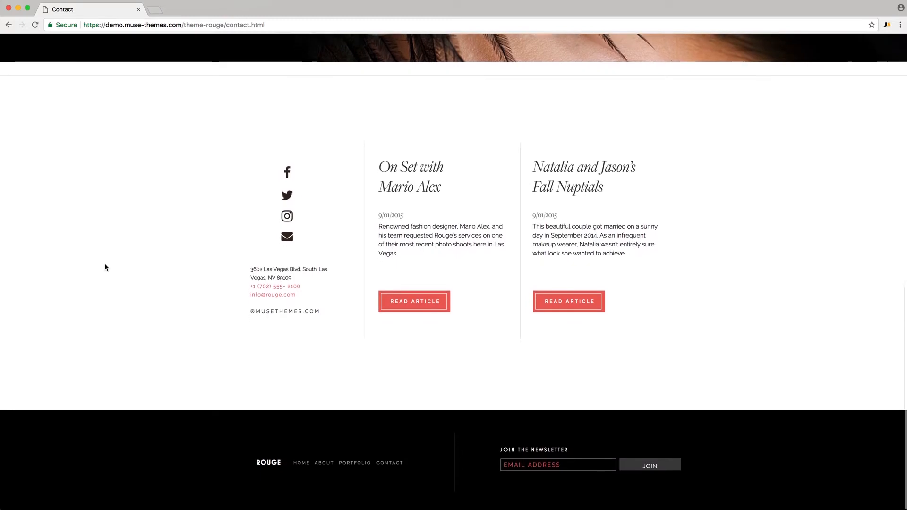
scroll(105, 267, up, 10)
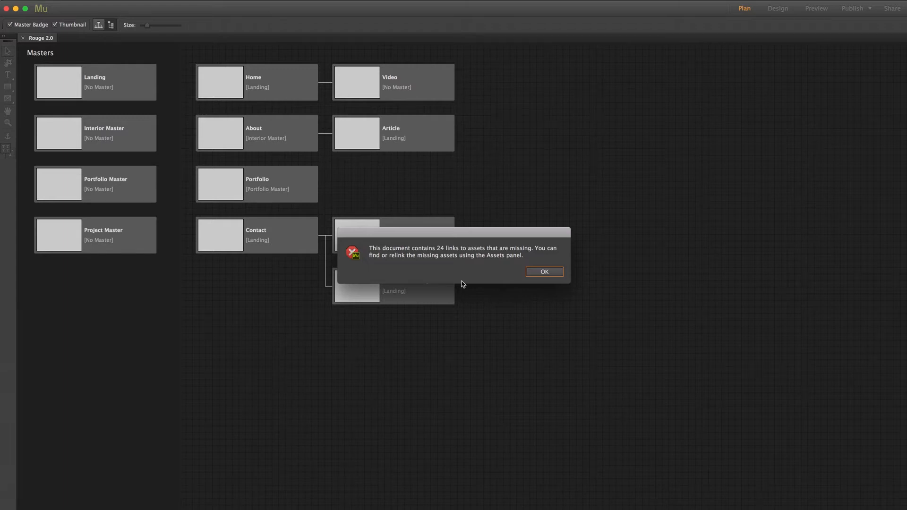
In Adobe Muse, dismiss the missing-assets alert and arrange the site plan as a vertical tree with the masters below the pages
click(538, 272)
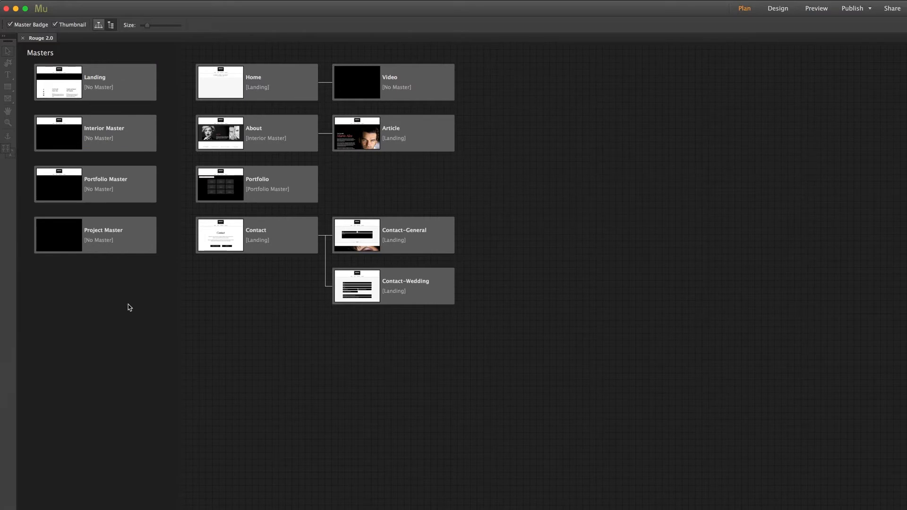
click(99, 25)
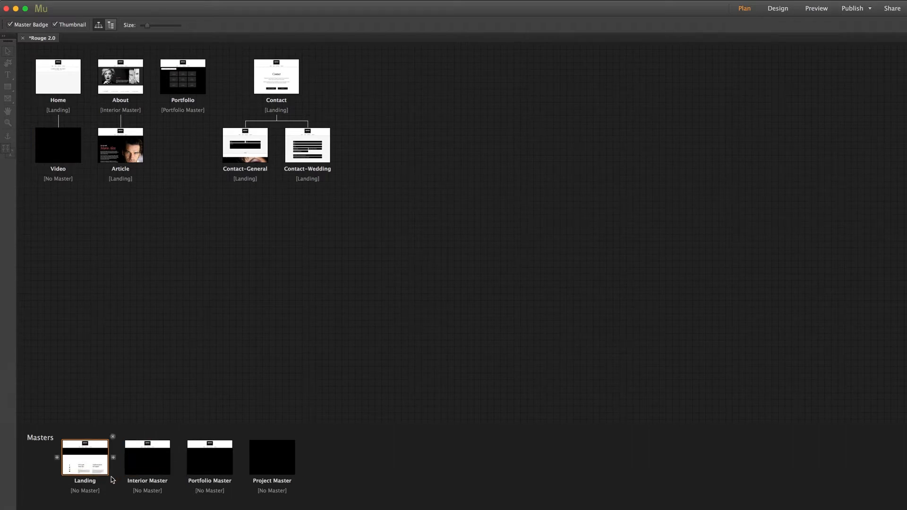
Open the Landing master for design, show the document's assets, and inspect the link details of the arrow images
double_click(91, 456)
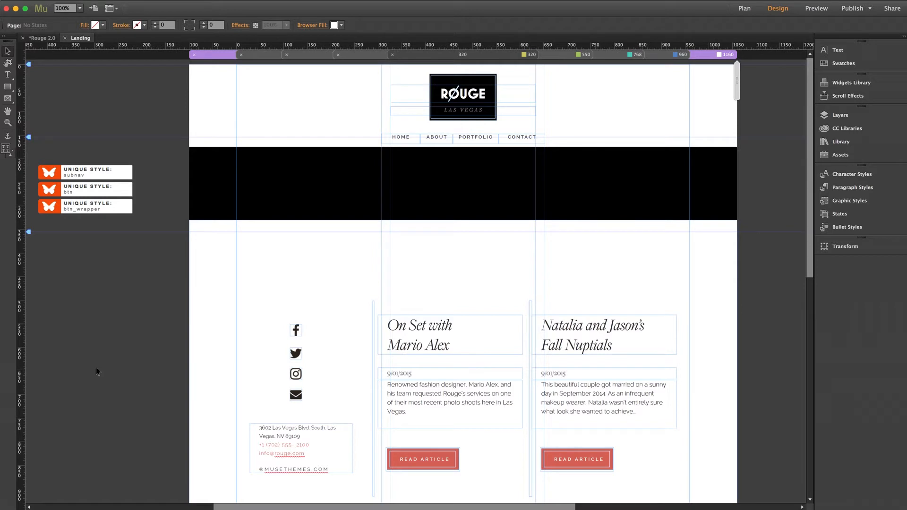
click(836, 155)
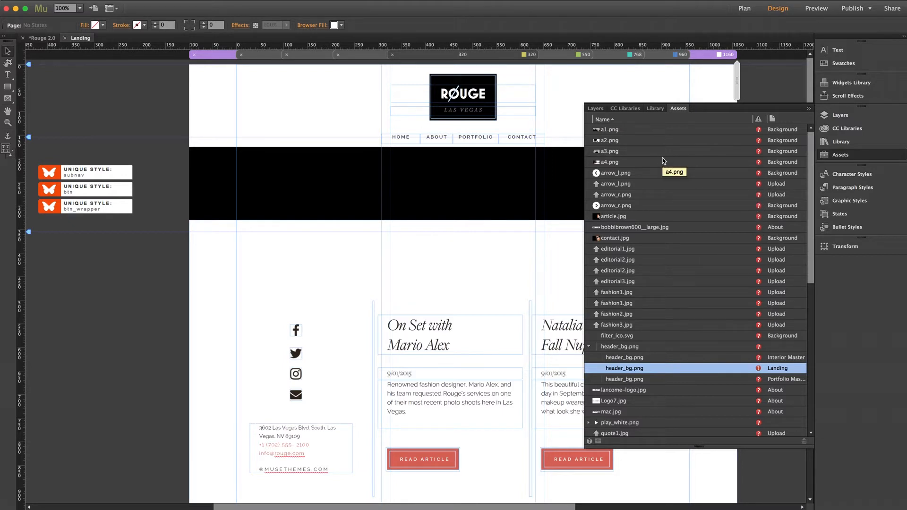
mouse_move(661, 200)
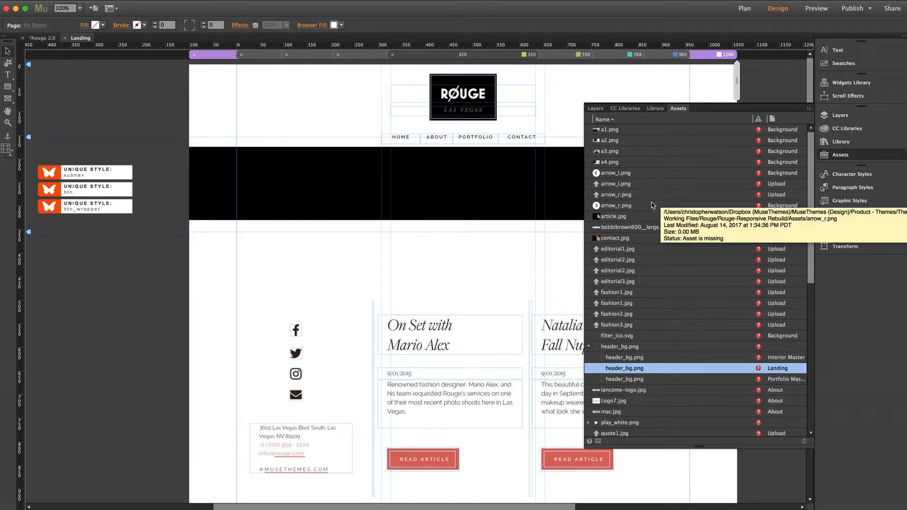
mouse_move(615, 177)
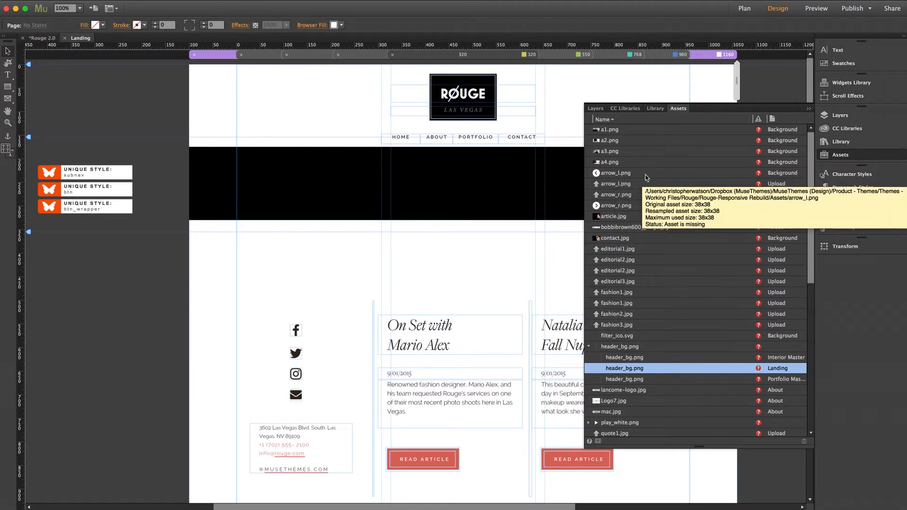
Relink the missing arrow_l.png background to its copy in the Rouge Responsive folder's Assets - Rouge subfolder, and hide the asset list
click(610, 173)
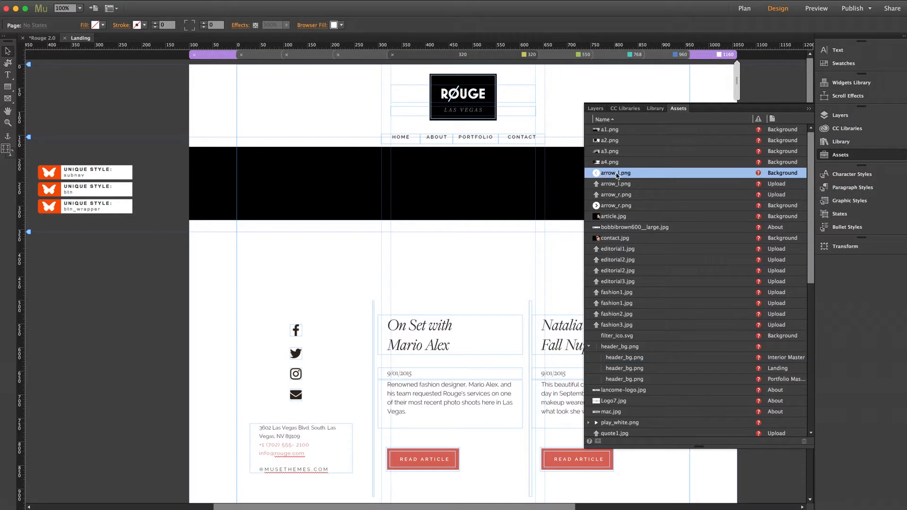
right_click(616, 175)
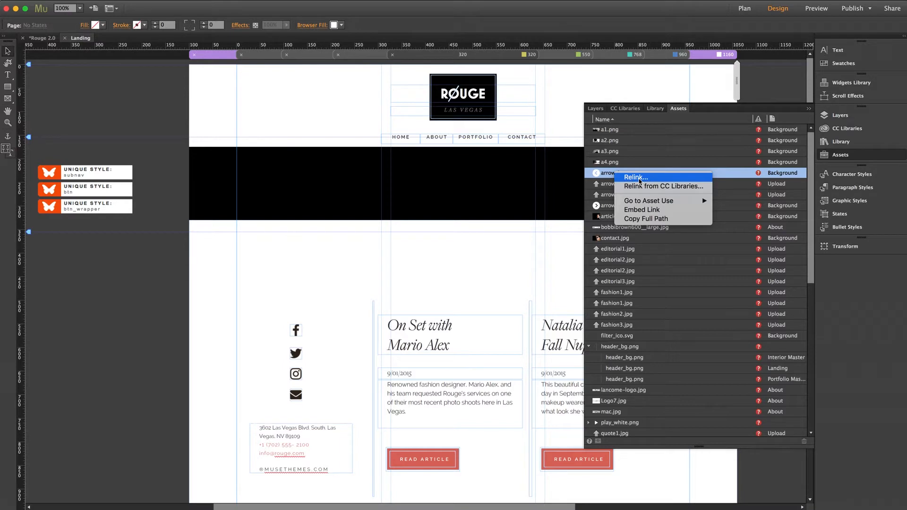
click(640, 181)
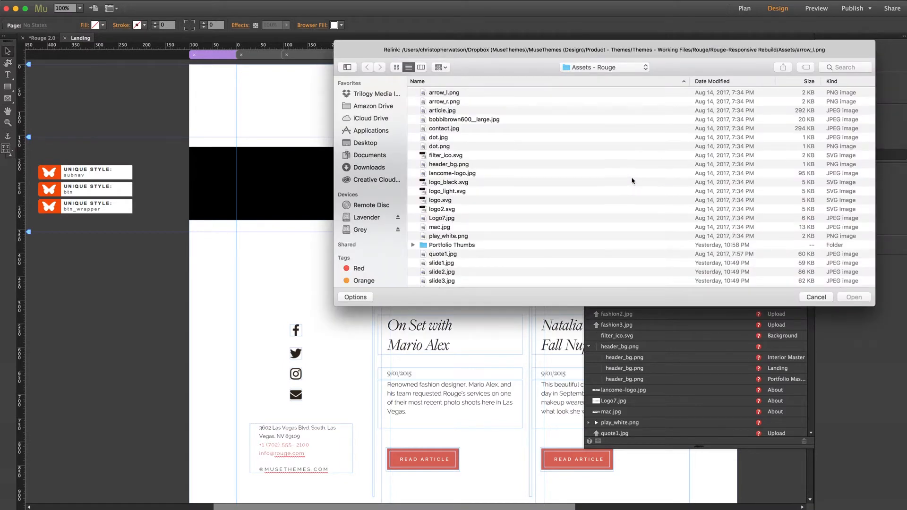
drag(609, 50, 518, 118)
click(507, 136)
click(509, 146)
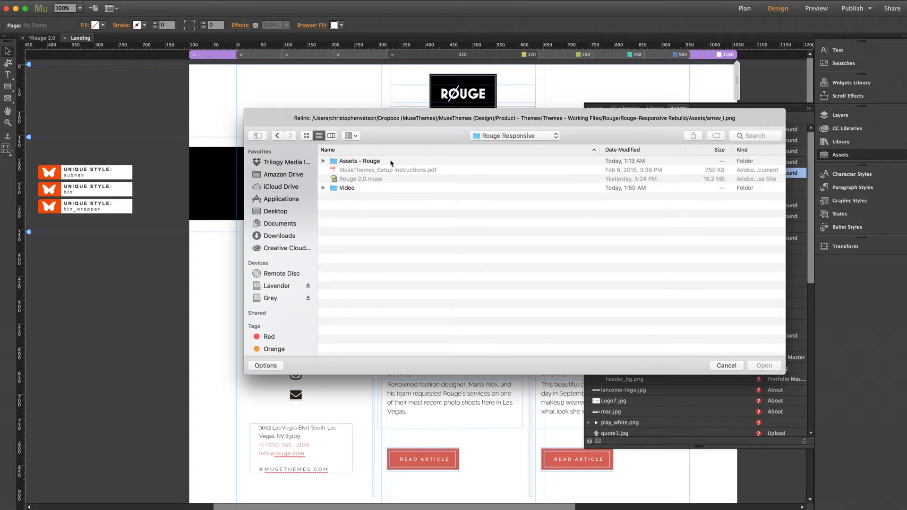
click(364, 164)
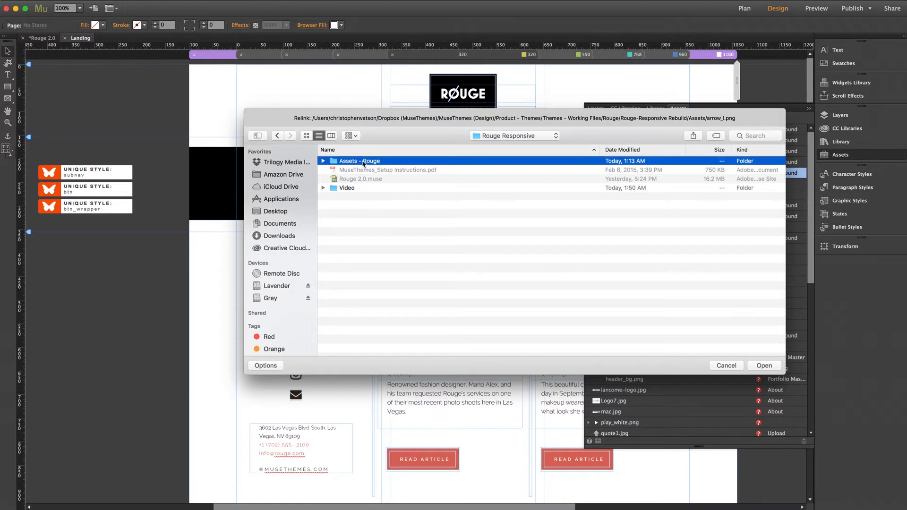
double_click(349, 161)
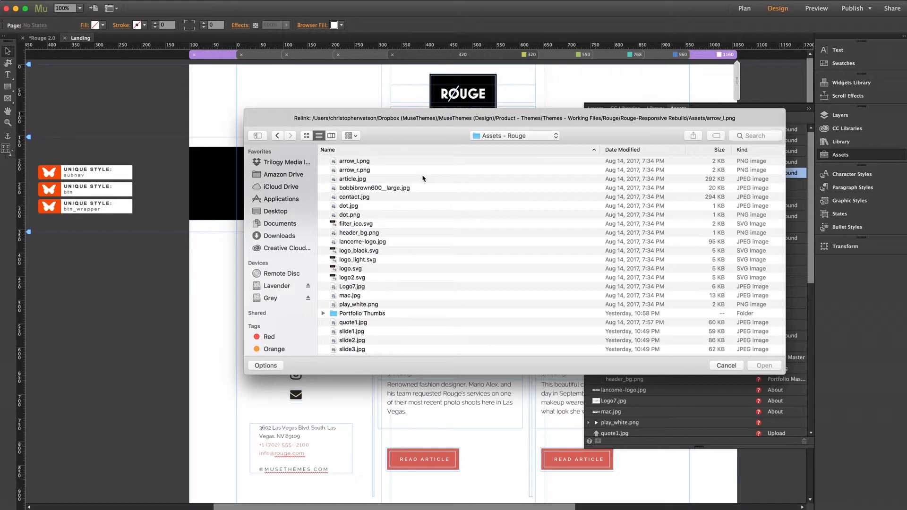
click(366, 163)
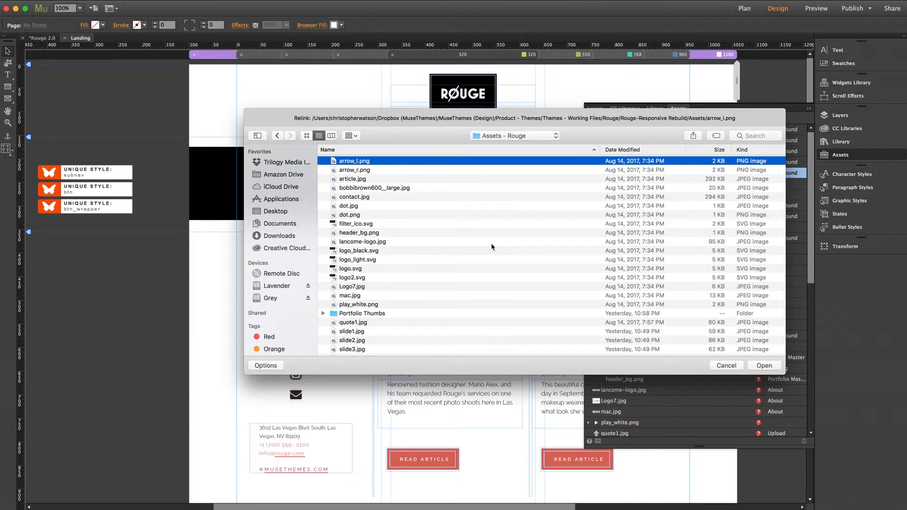
click(765, 366)
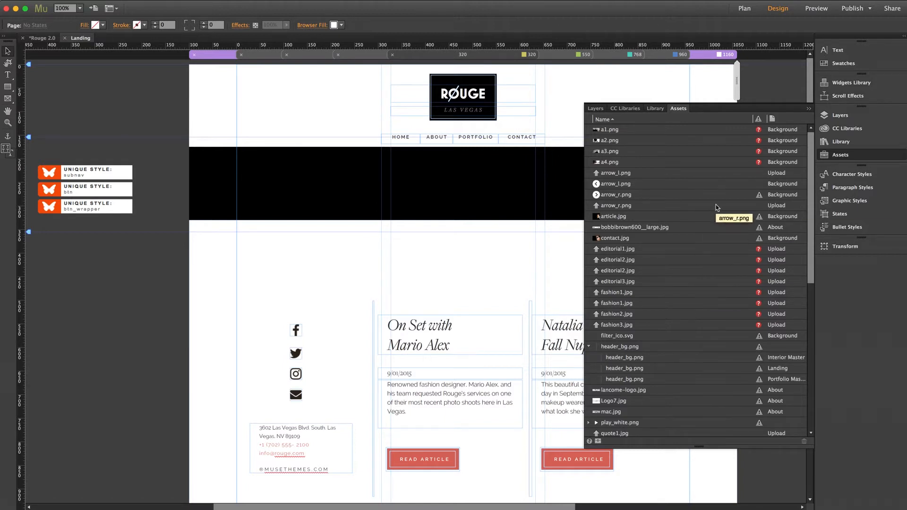
click(858, 155)
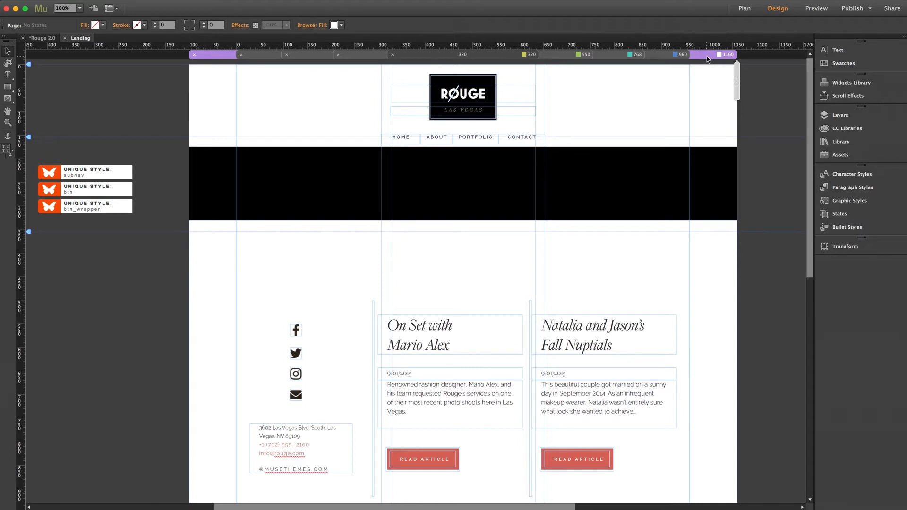
View the Landing master's layout at the 960, 768, 550 and 320 breakpoints, and return to the 1160 breakpoint
click(660, 55)
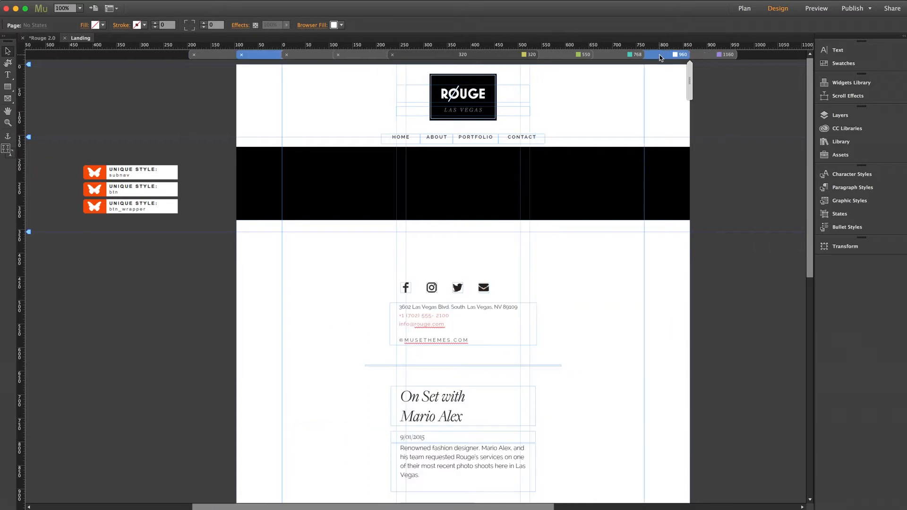
click(619, 55)
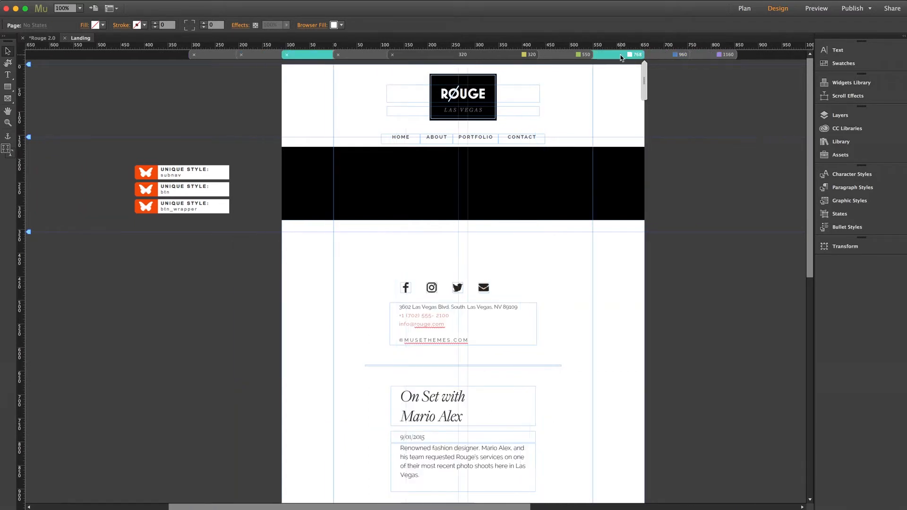
click(572, 54)
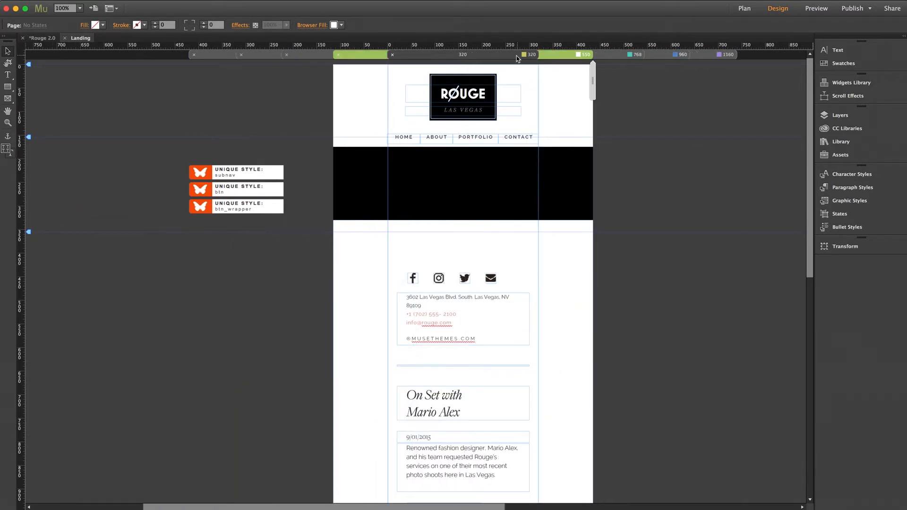
click(516, 56)
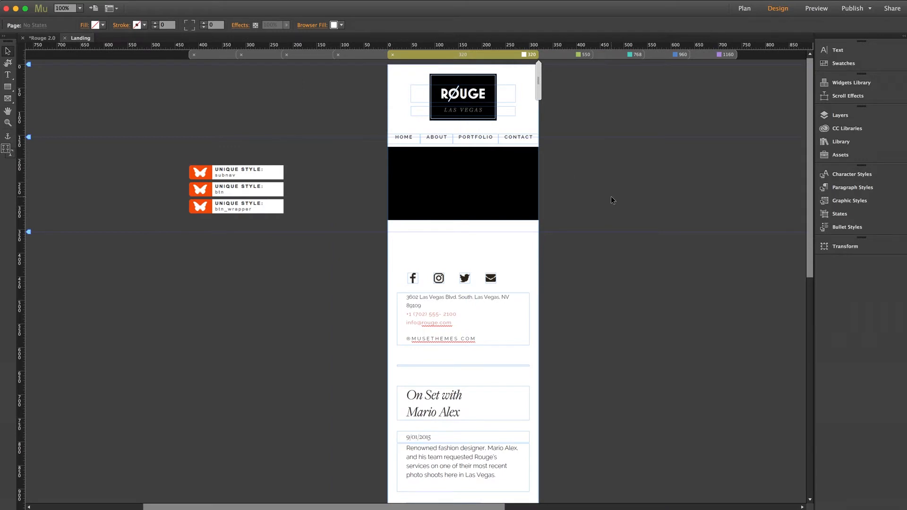
click(711, 55)
Review the Landing master's article columns and footer, and select the email and Instagram icons to check their properties
scroll(773, 243, down, 10)
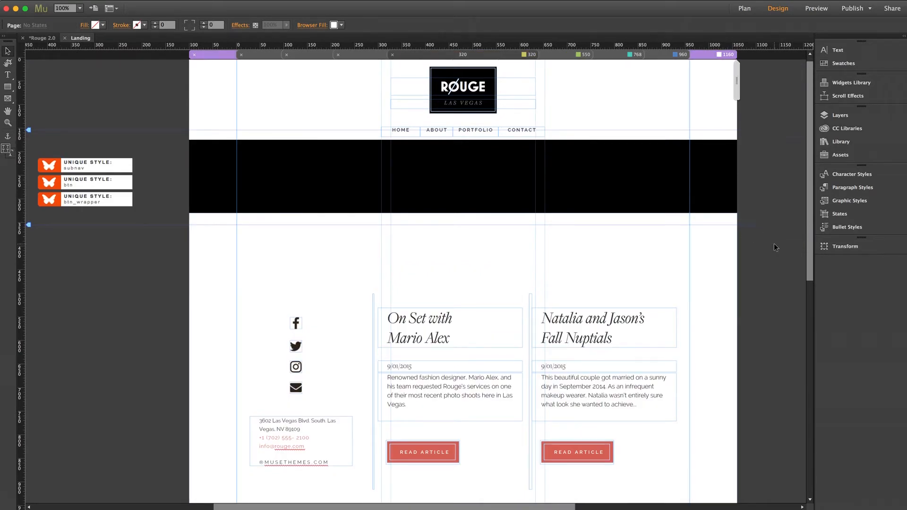
scroll(772, 242, up, 4)
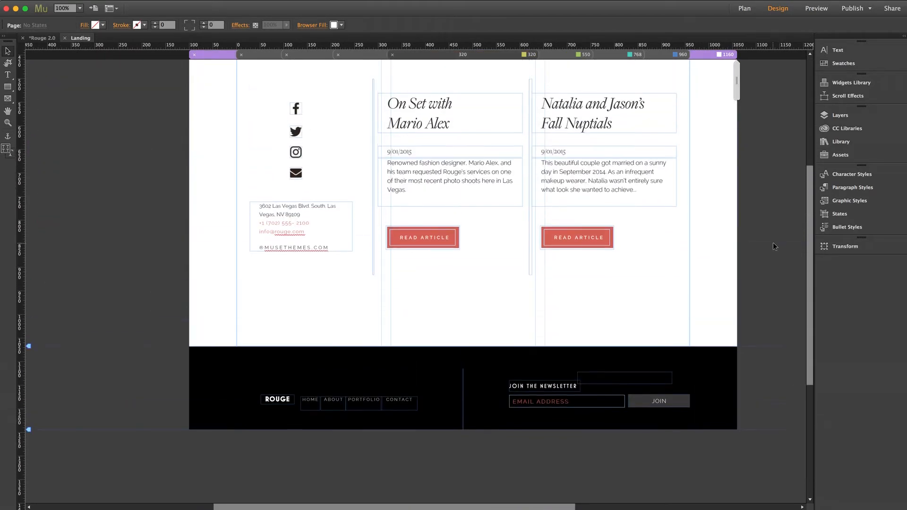
click(600, 264)
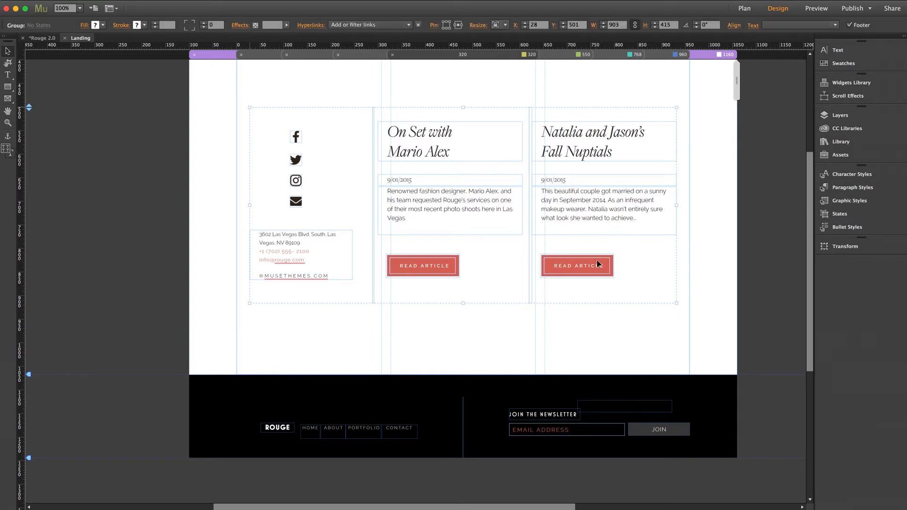
click(298, 202)
click(297, 182)
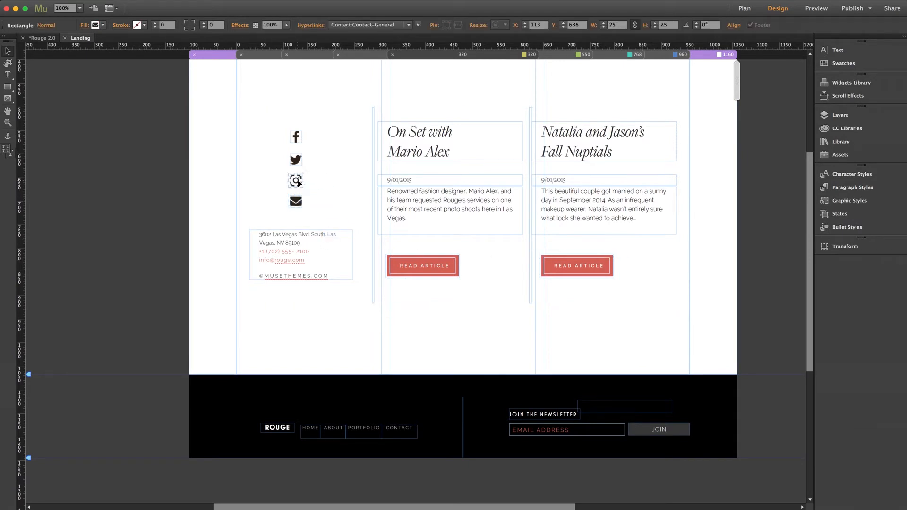
click(759, 147)
scroll(759, 147, up, 6)
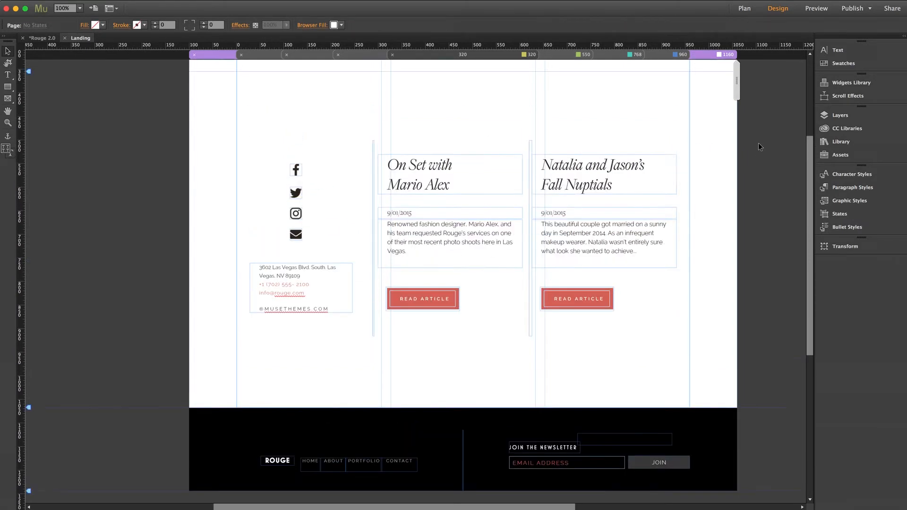
Open the Home page from the site plan, inspect the Carousel Image Slider widget's options, and close them
click(745, 10)
double_click(62, 70)
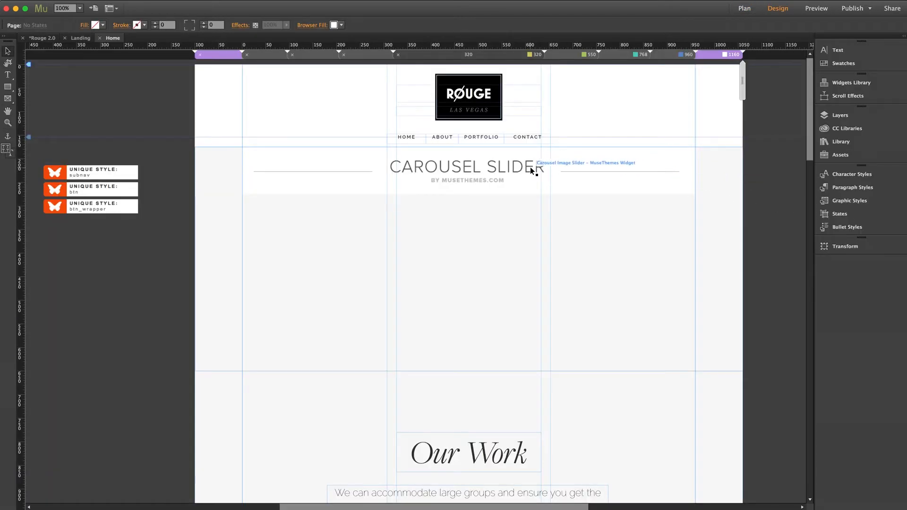
click(537, 168)
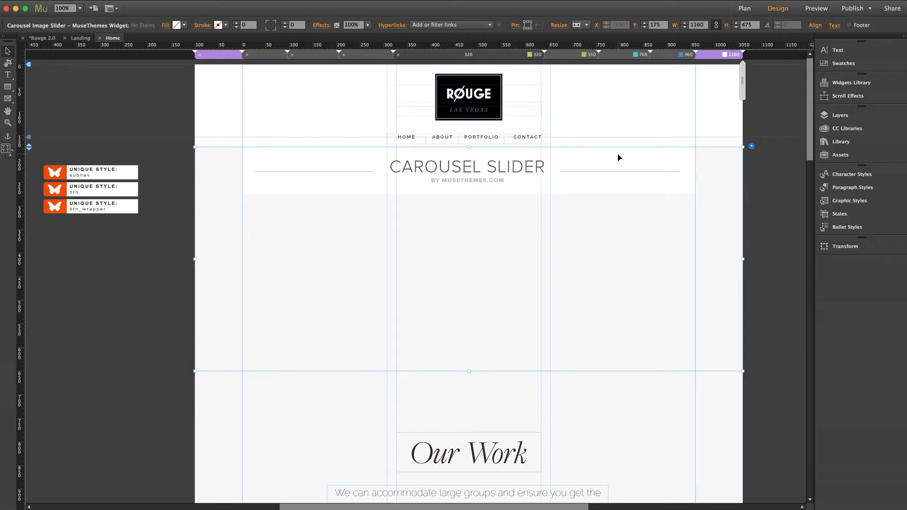
scroll(619, 158, right, 5)
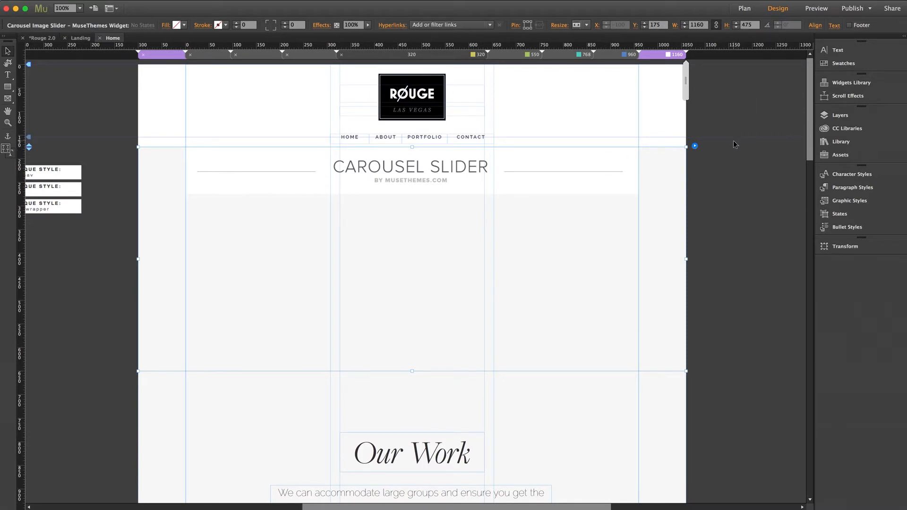
click(695, 147)
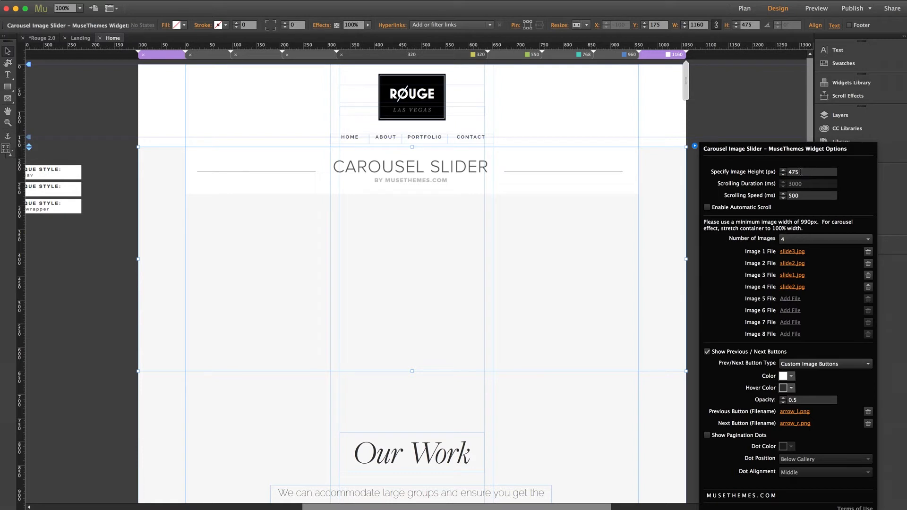
click(740, 124)
Inspect the options of the slideshow used at the Home page's 960 breakpoint, and return to the 1160 breakpoint
scroll(735, 126, left, 5)
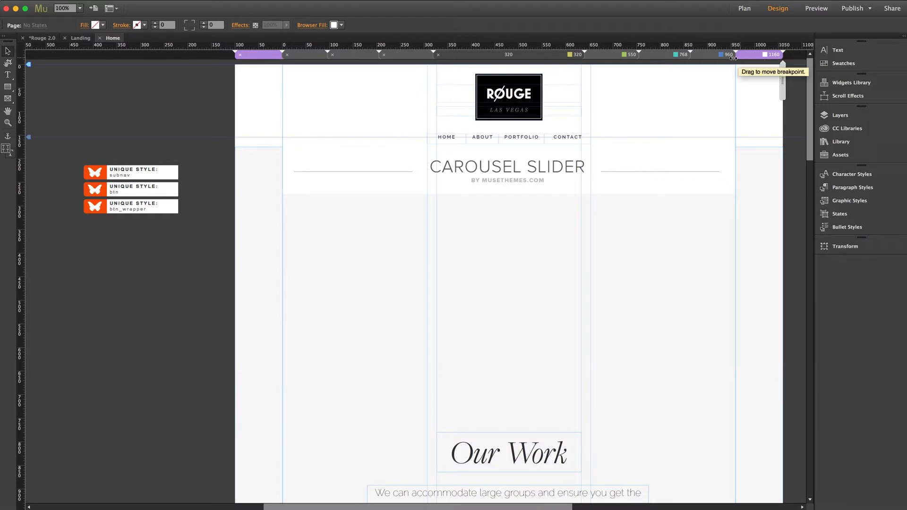
click(717, 56)
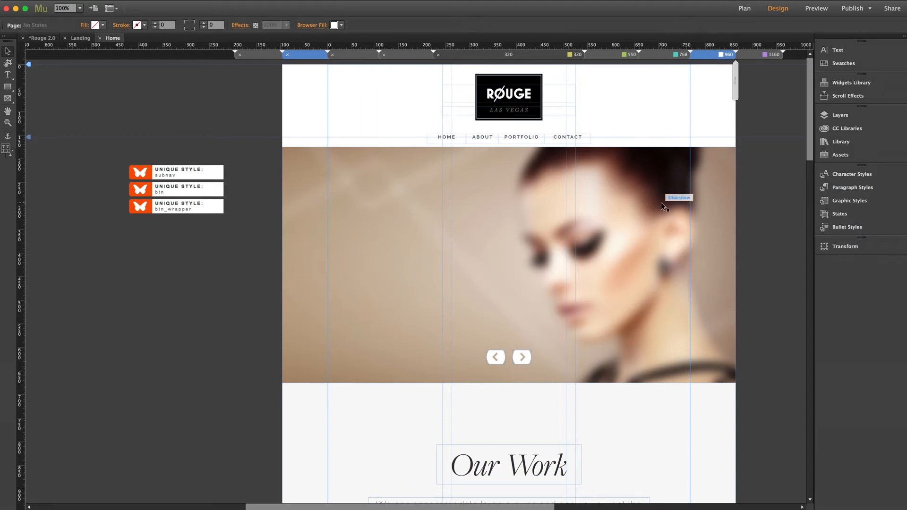
click(675, 190)
click(744, 146)
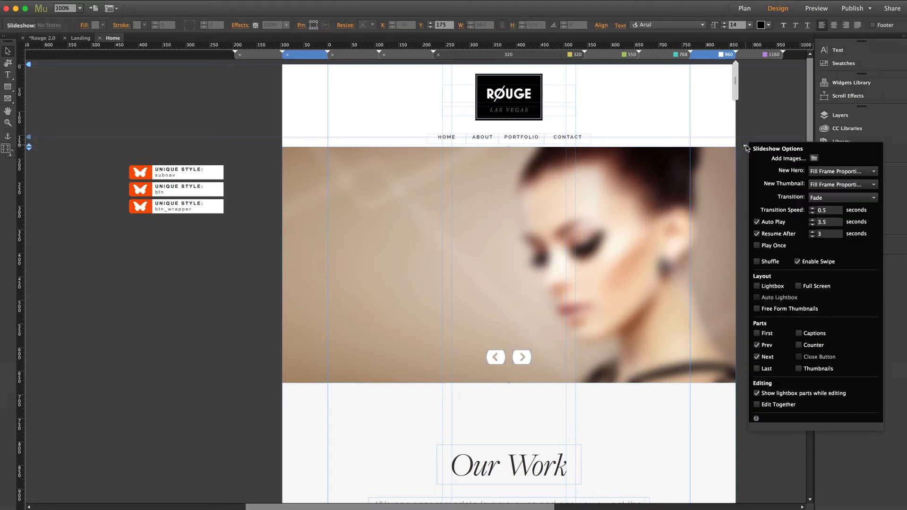
click(755, 121)
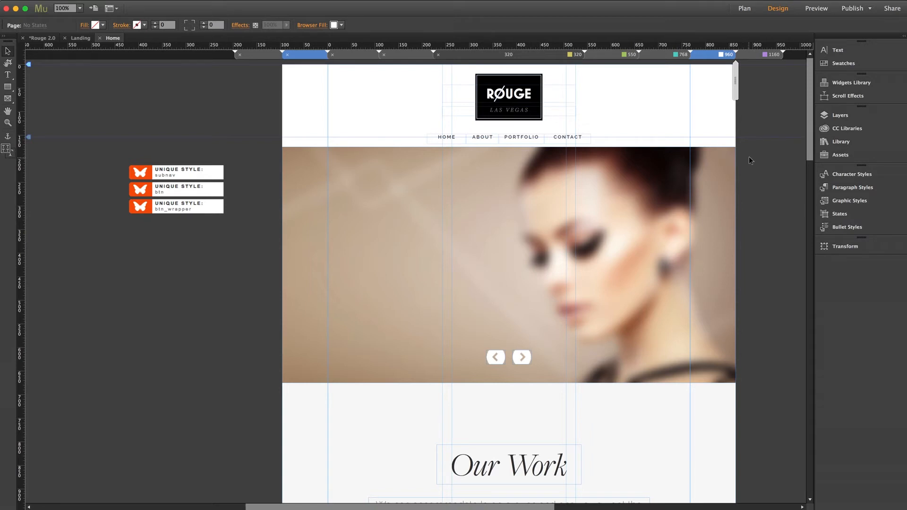
click(756, 55)
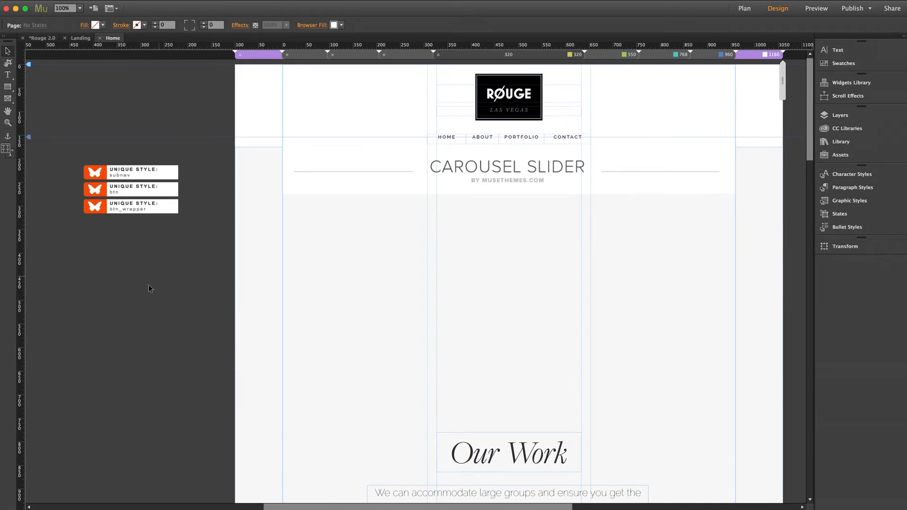
Find the video section on the Home page, and view the same section on the demo site's Home page in the browser
scroll(147, 286, down, 5)
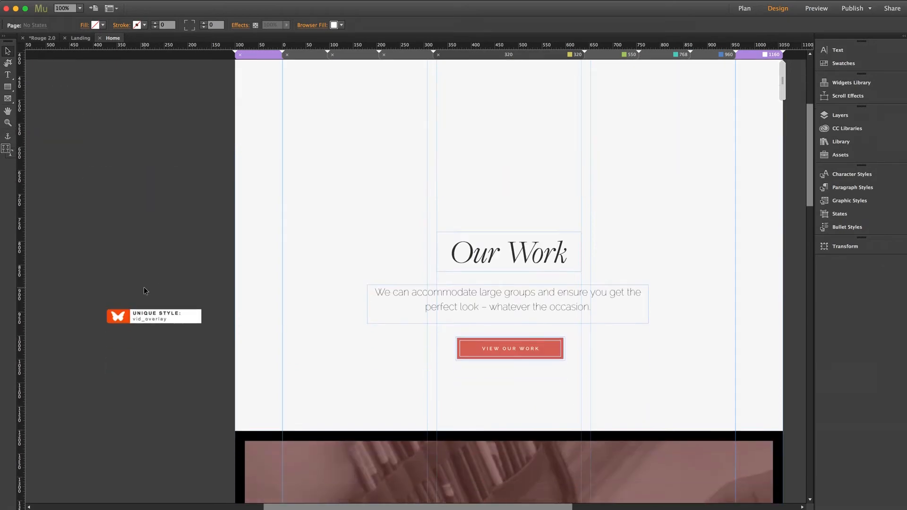
scroll(144, 287, down, 3)
scroll(143, 287, down, 4)
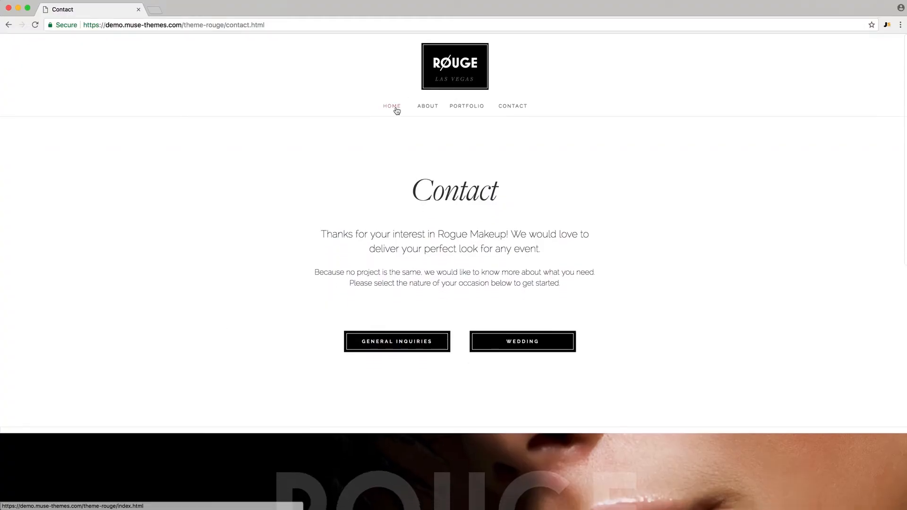
click(393, 106)
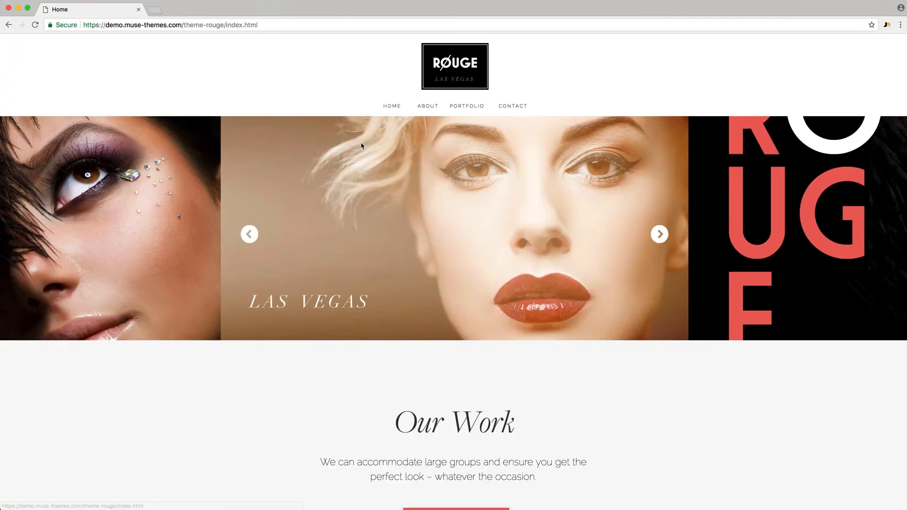
scroll(231, 259, down, 10)
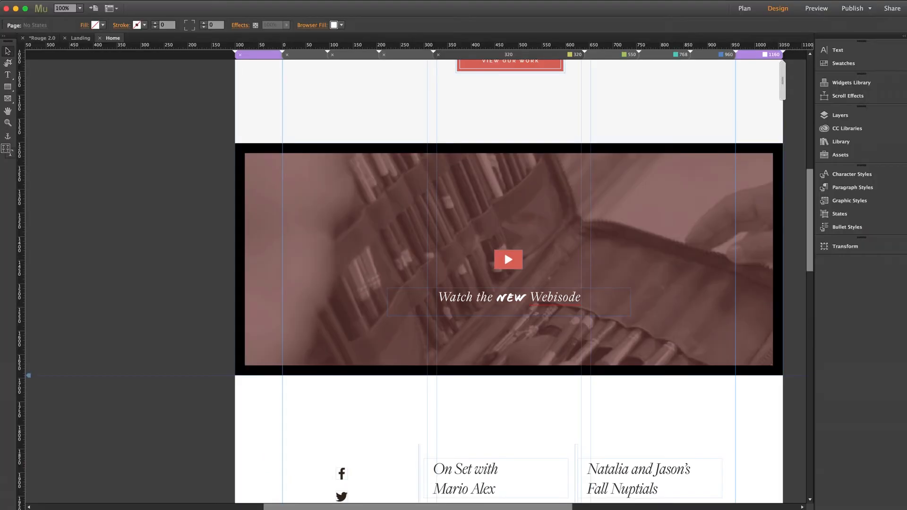
Back in Adobe Muse, select the webisode banner's overlay rectangle and compare its fill settings in the Normal and Rollover states
click(386, 210)
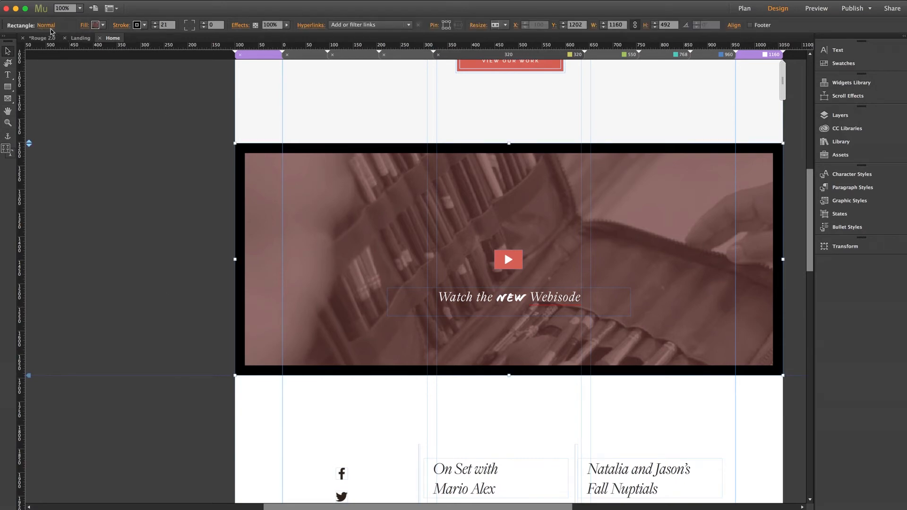
click(84, 26)
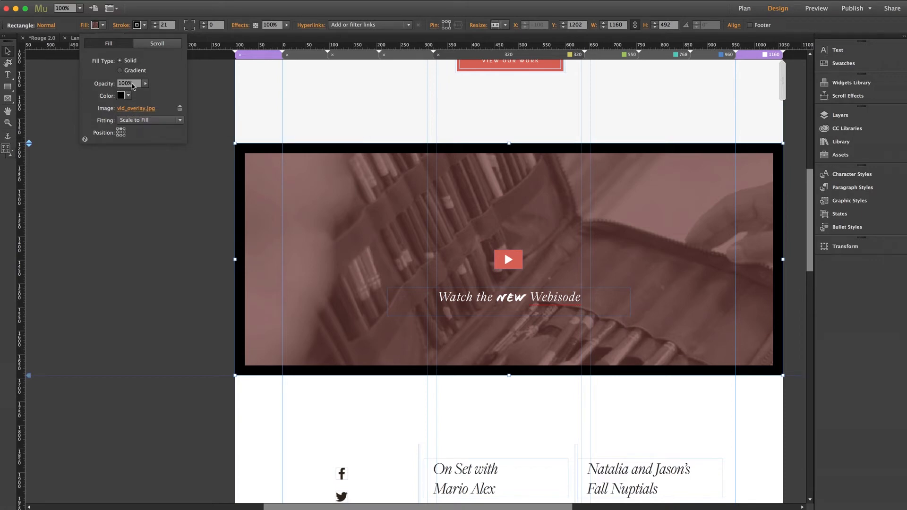
click(47, 26)
click(83, 60)
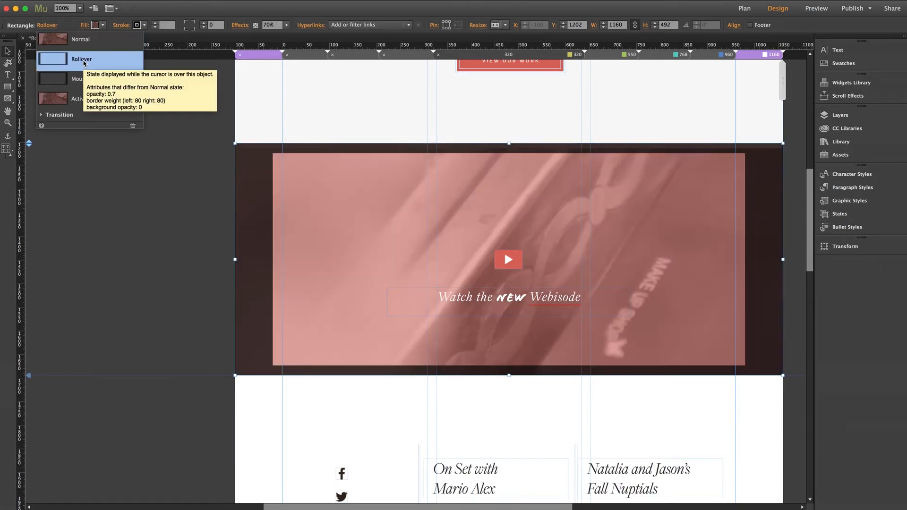
click(85, 29)
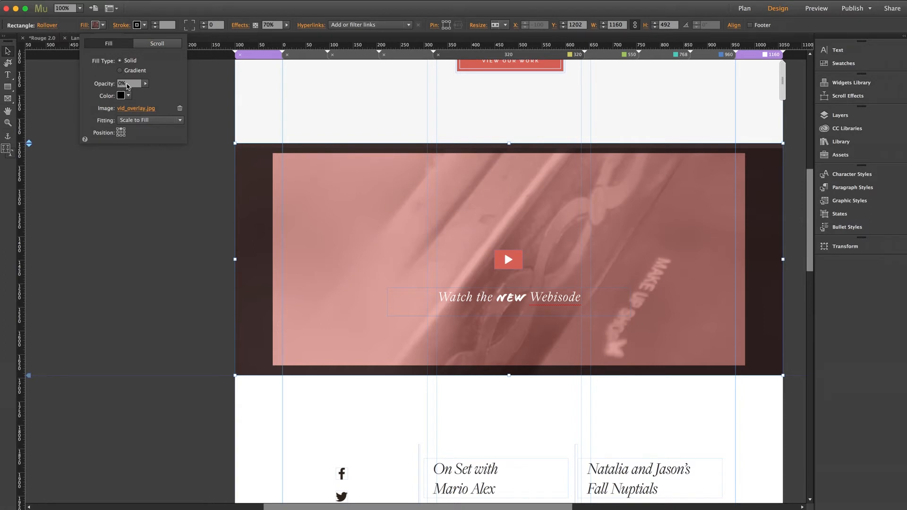
Close the fill settings and move the webisode banner's image rectangle and red overlay rectangle down to uncover the video widget
click(157, 185)
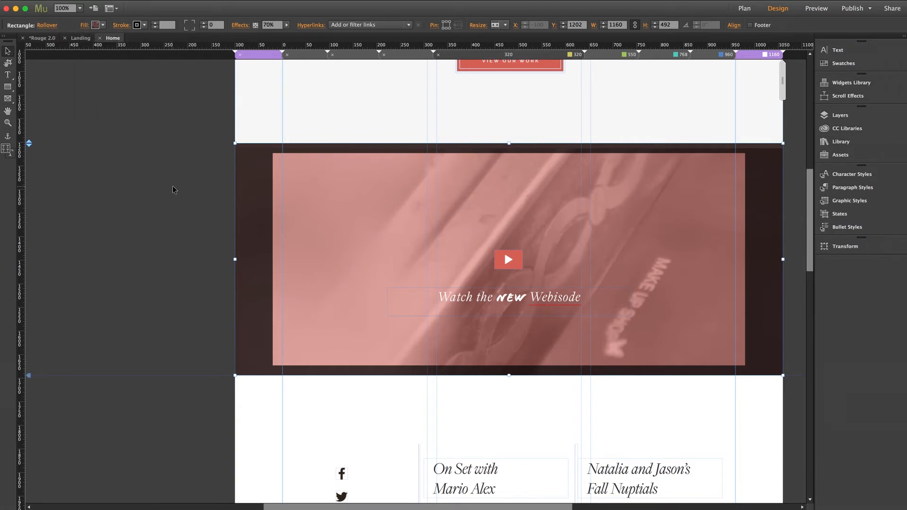
click(173, 189)
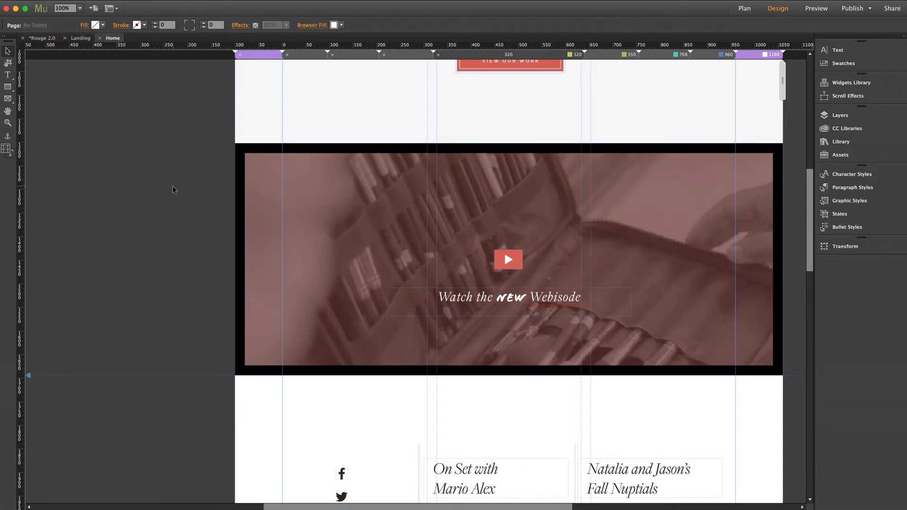
click(356, 214)
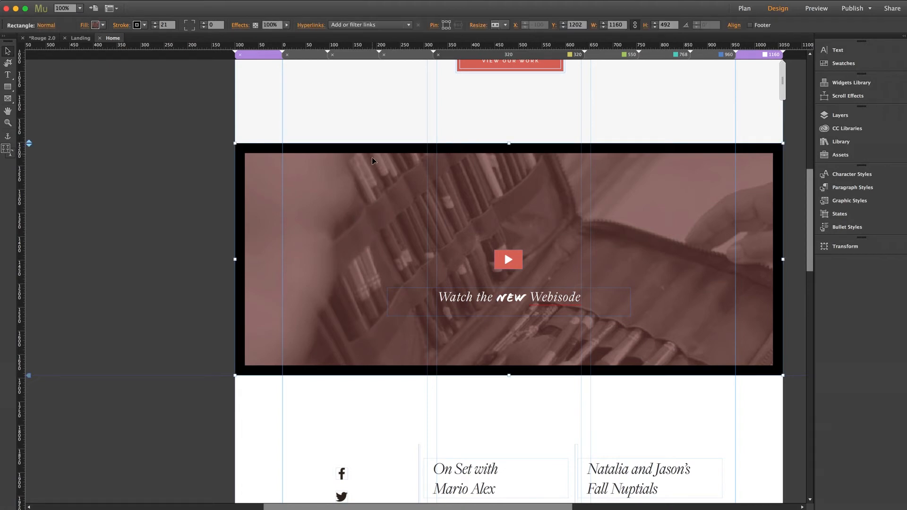
drag(372, 157, 364, 353)
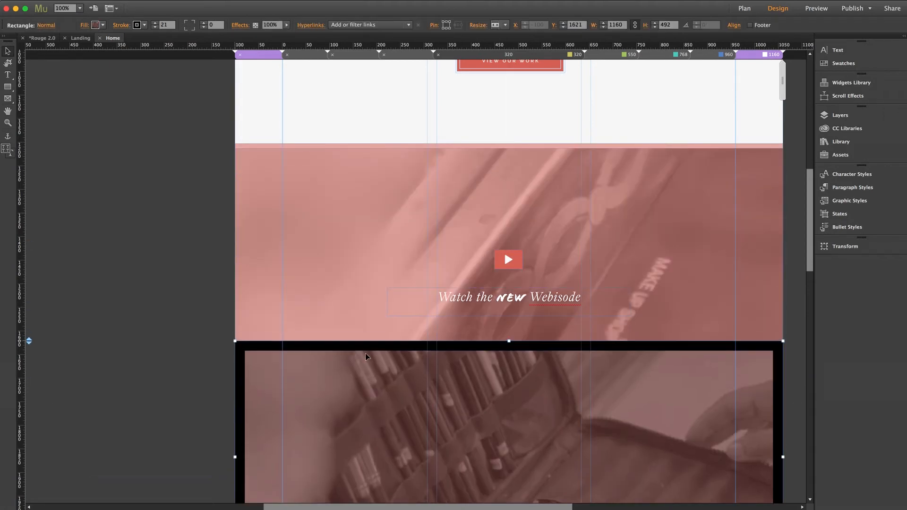
click(382, 184)
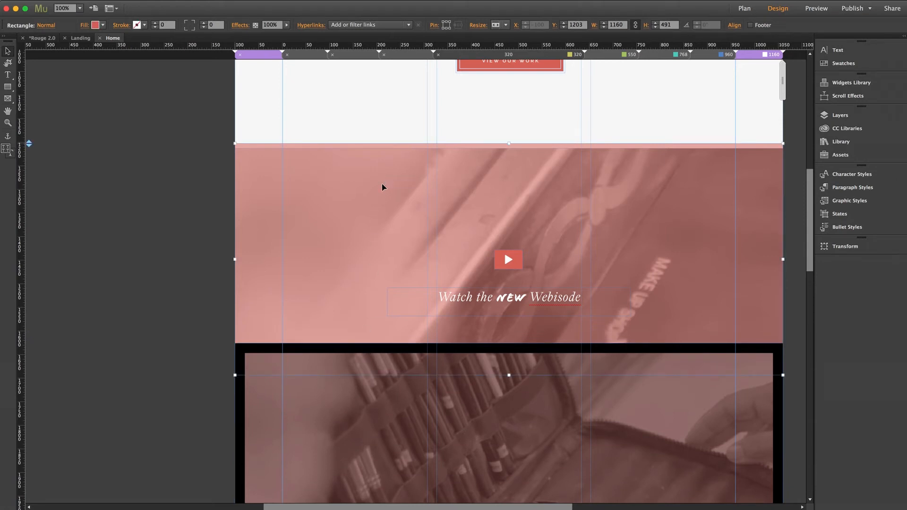
drag(386, 170, 382, 322)
Select the uncovered Full Width Video widget, inspect its video file, mute and loop options, and close them
click(529, 186)
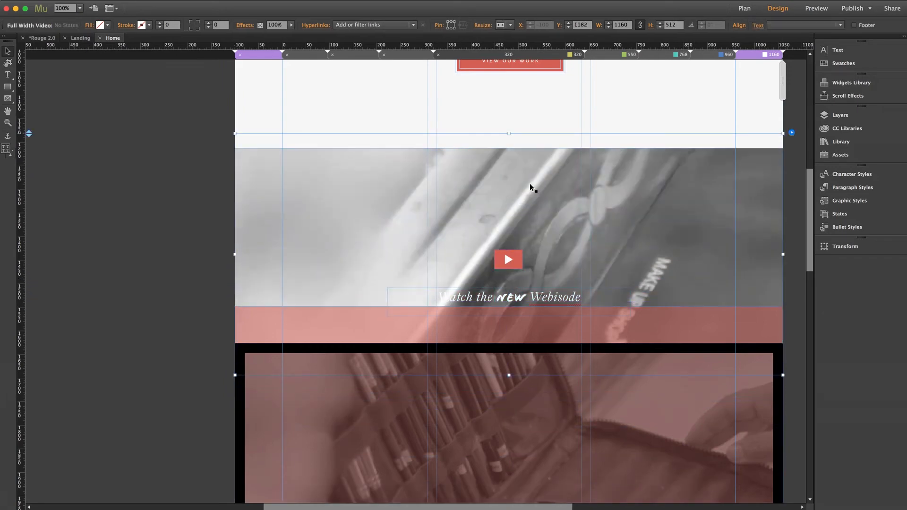
scroll(529, 186, right, 2)
scroll(529, 186, right, 2)
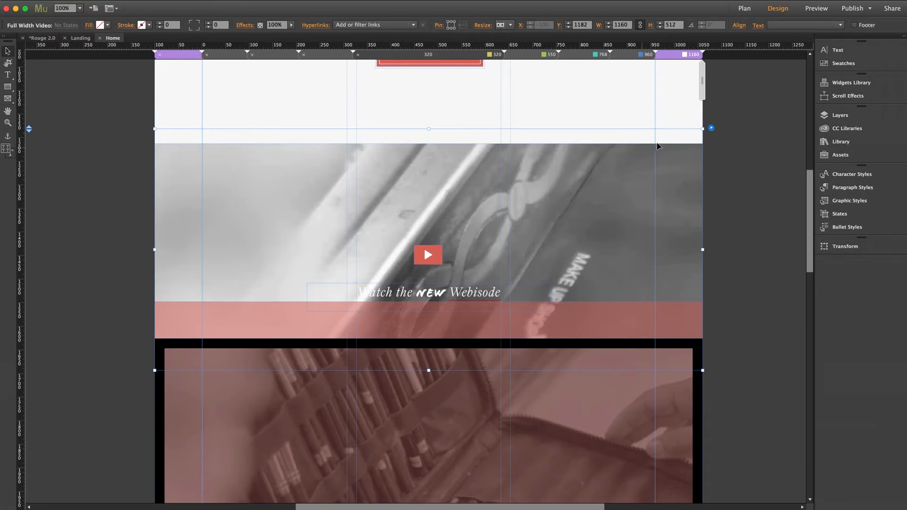
click(711, 129)
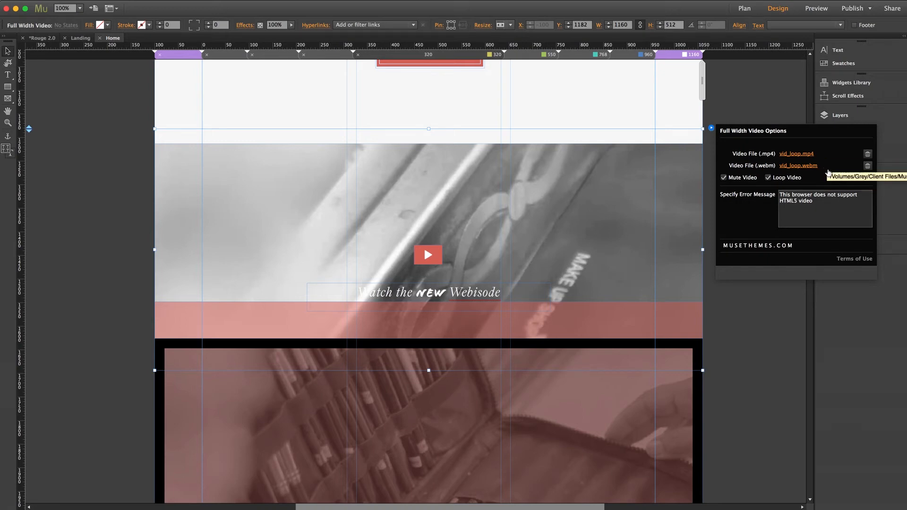
click(748, 97)
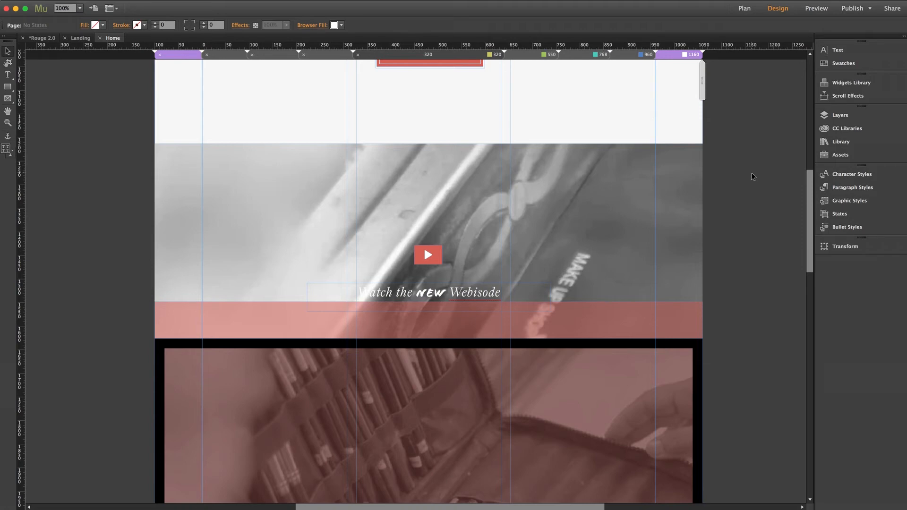
scroll(751, 172, left, 3)
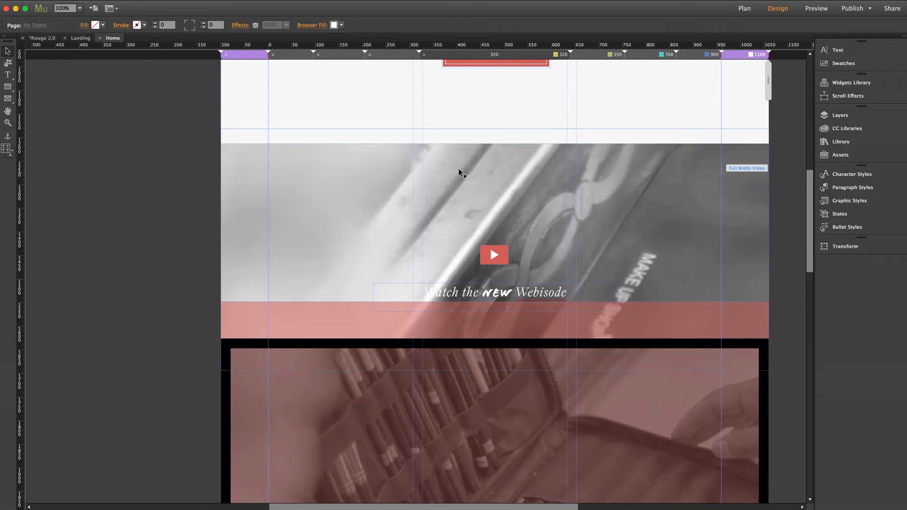
Undo the moves of both banner rectangles and clear the selection
key(super+z)
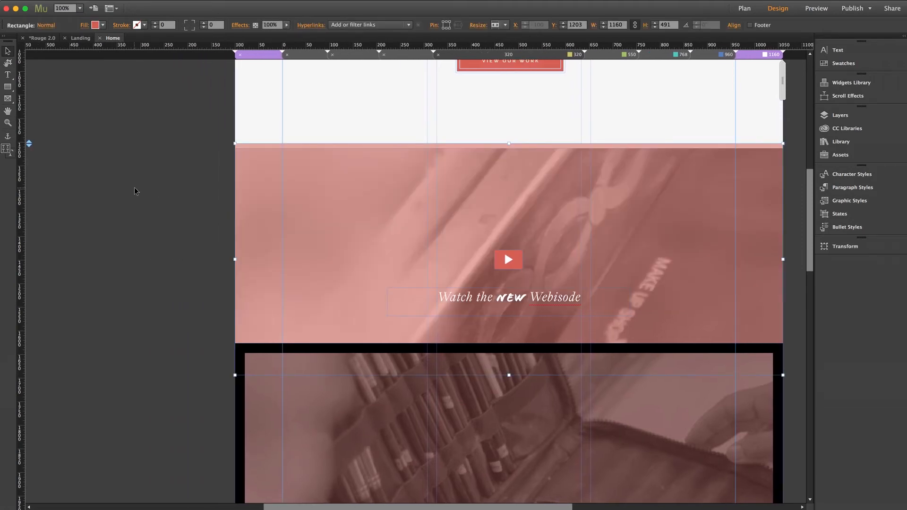
key(super+z)
click(129, 188)
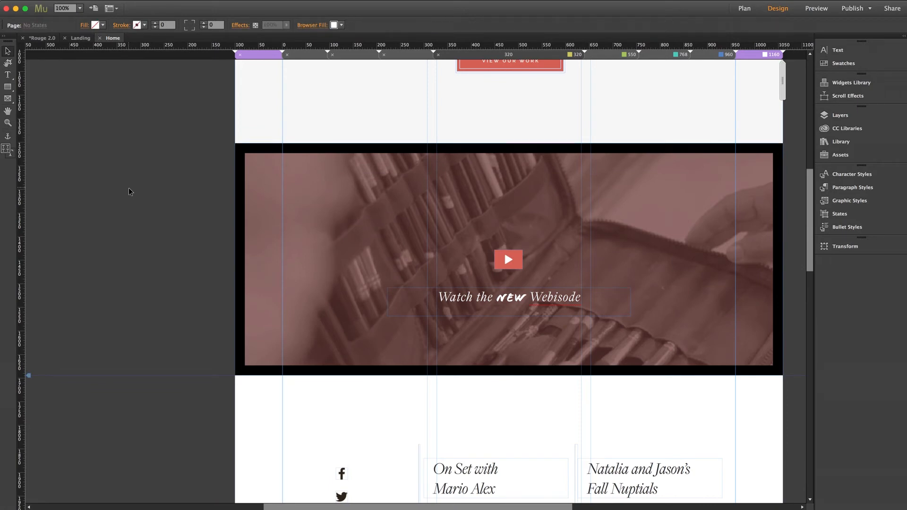
Check the hyperlink of the webisode banner's play button, and open its target Video page from the site plan
click(507, 260)
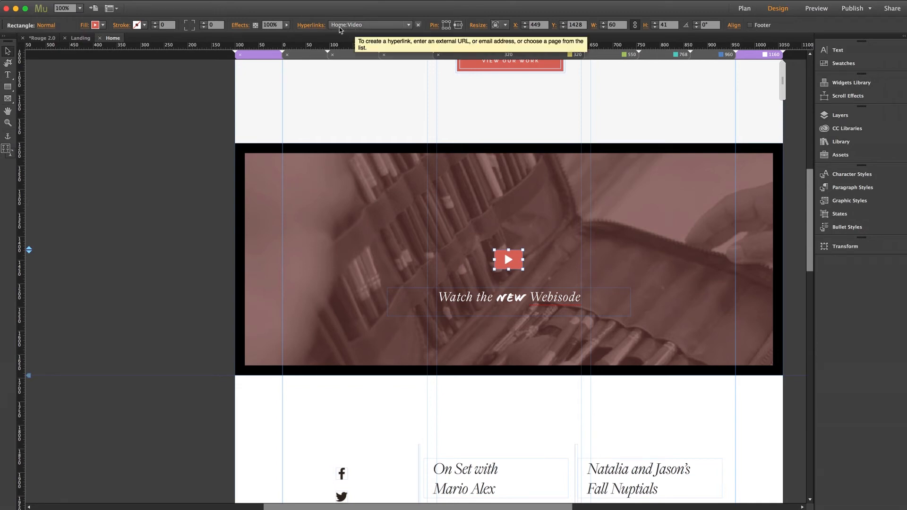
click(740, 9)
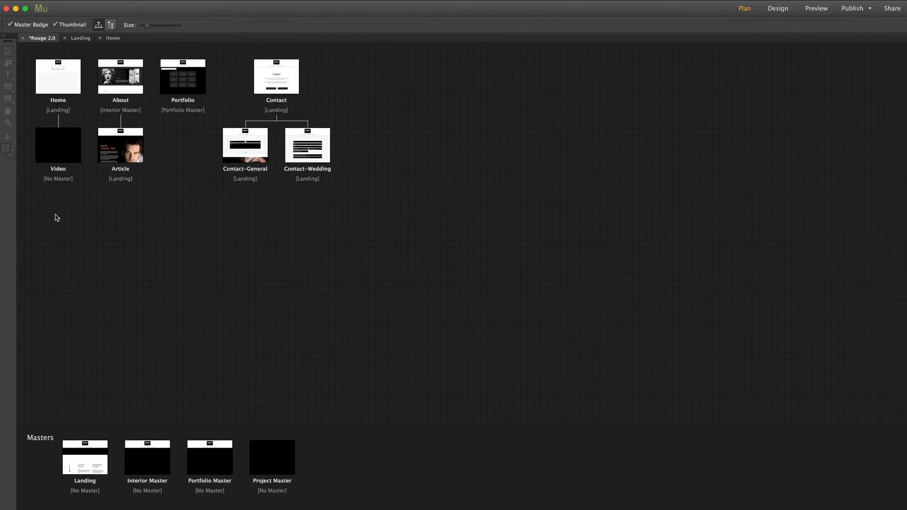
mouse_move(56, 168)
double_click(58, 144)
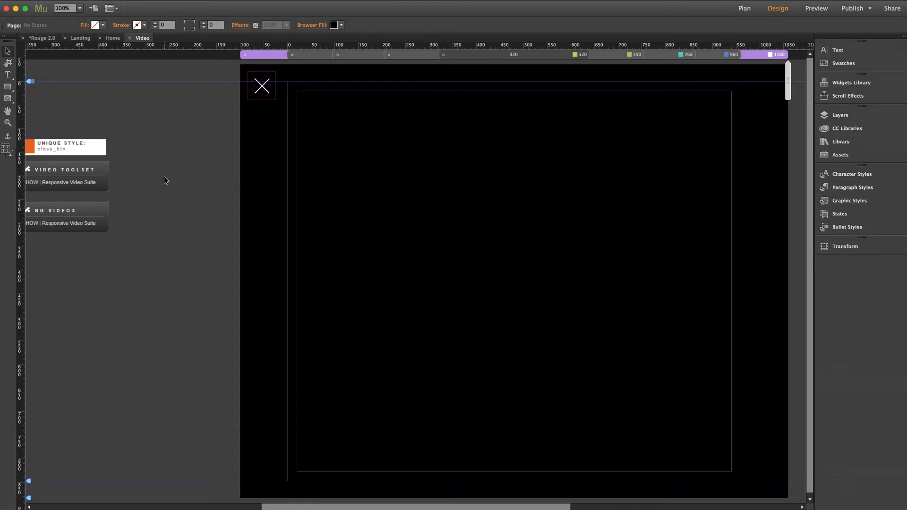
Inspect the Rotating Animation options for the close_btn graphic style beside the Video page, and close them
scroll(163, 176, left, 5)
click(204, 146)
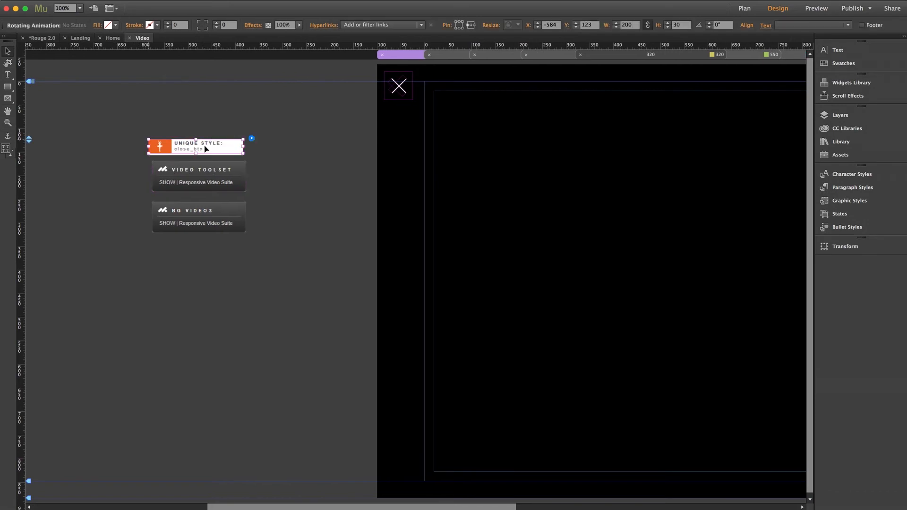
click(251, 139)
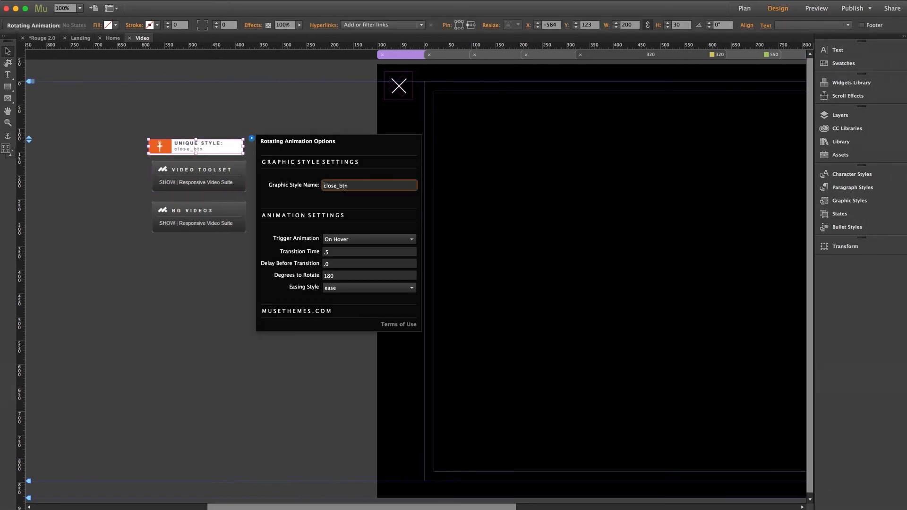
click(322, 110)
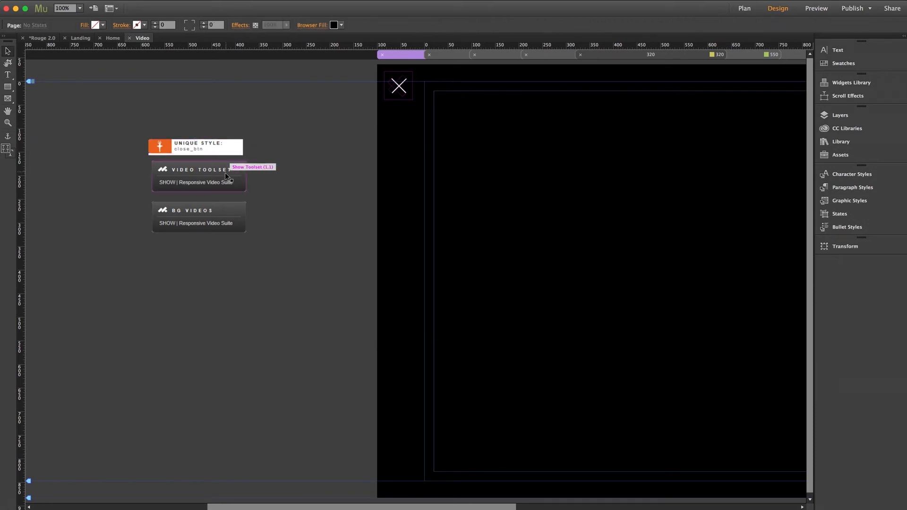
Inspect the BG Videos widget's options, expanding its Video Settings section, and return to the Video page canvas
click(221, 218)
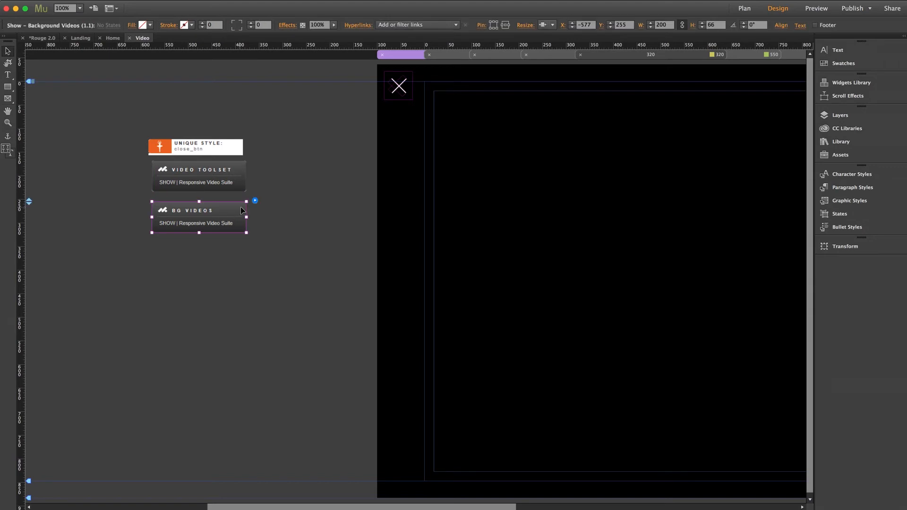
click(255, 203)
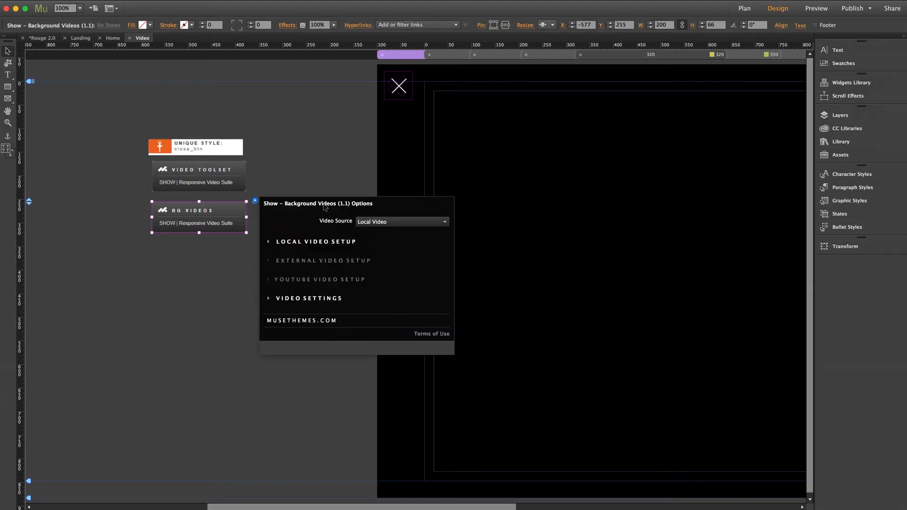
click(326, 298)
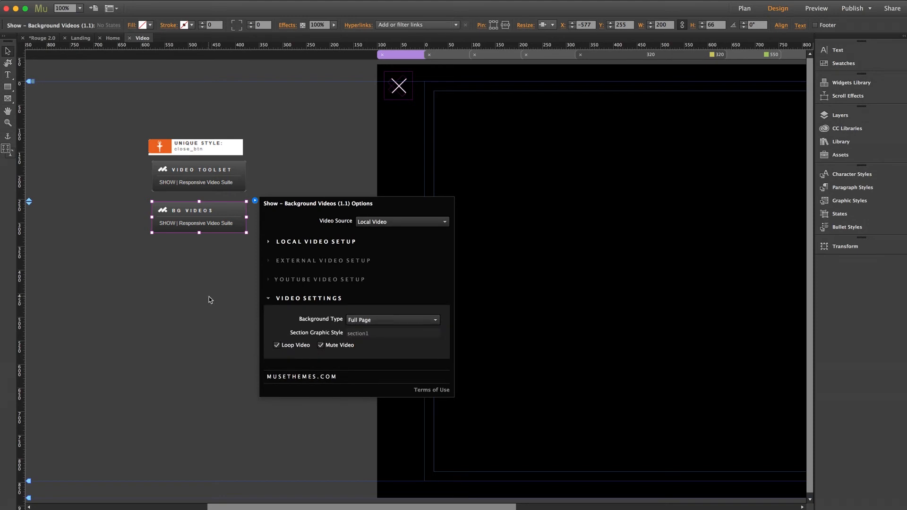
click(316, 132)
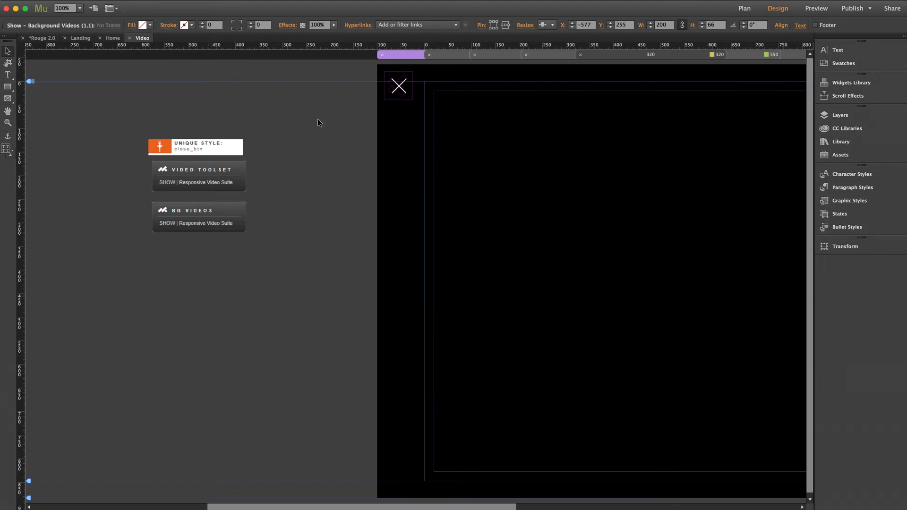
scroll(319, 132, right, 5)
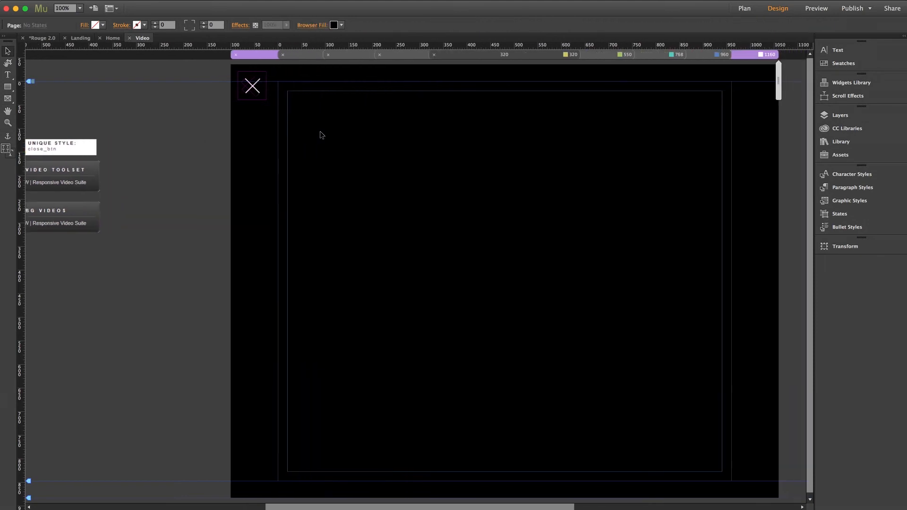
Return to the site plan and look at the Article page's commands, including Duplicate Page
click(739, 9)
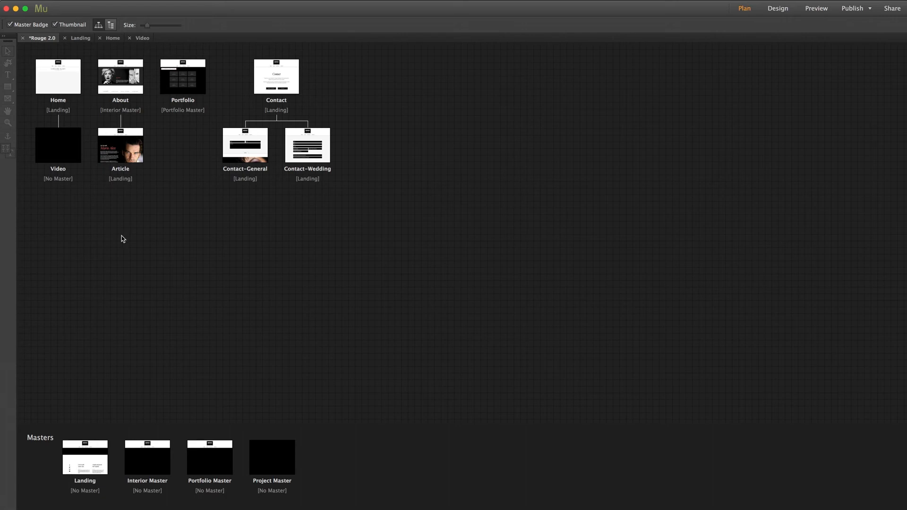
mouse_move(136, 94)
mouse_move(133, 163)
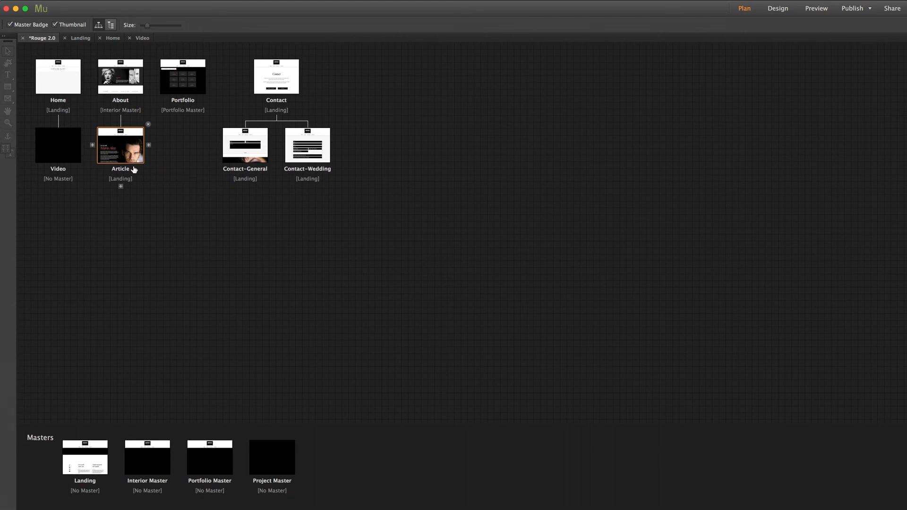
right_click(121, 145)
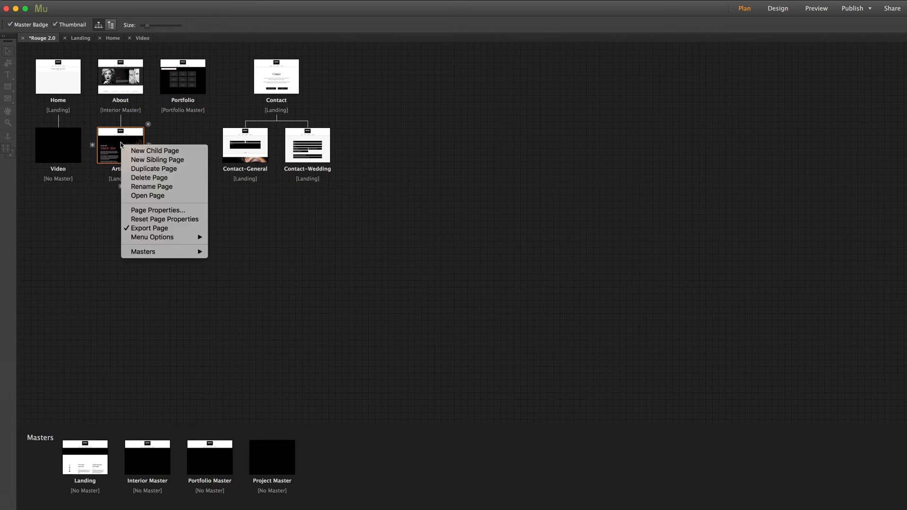
click(144, 170)
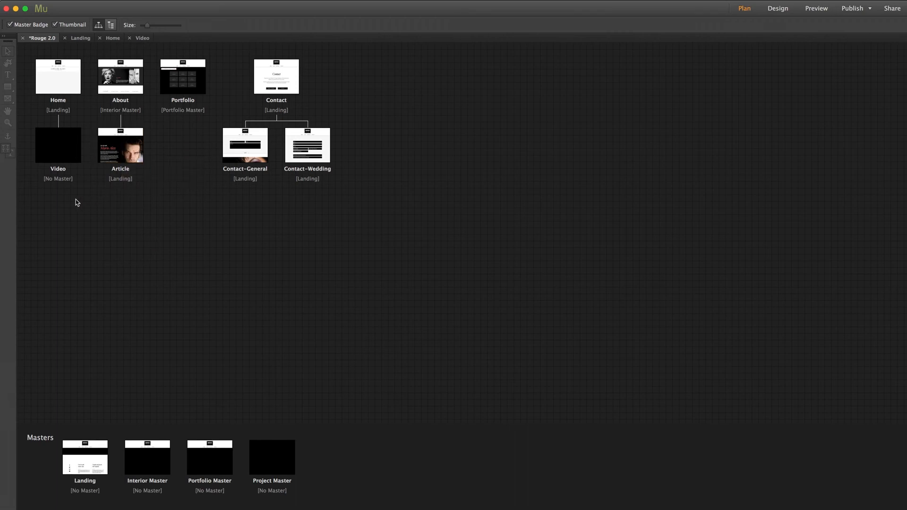
Open the About page, inspect the team Accordion widget's expand behavior and editing options, and deselect the widget
double_click(122, 82)
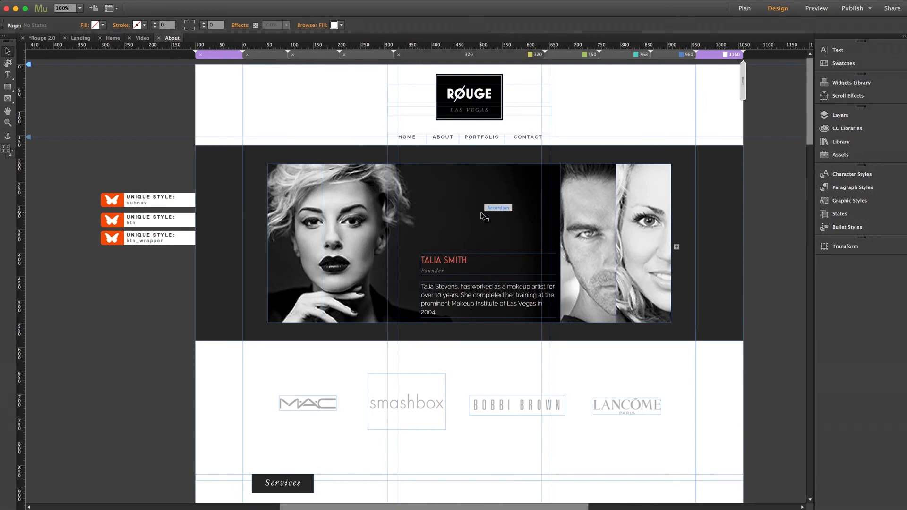
click(546, 209)
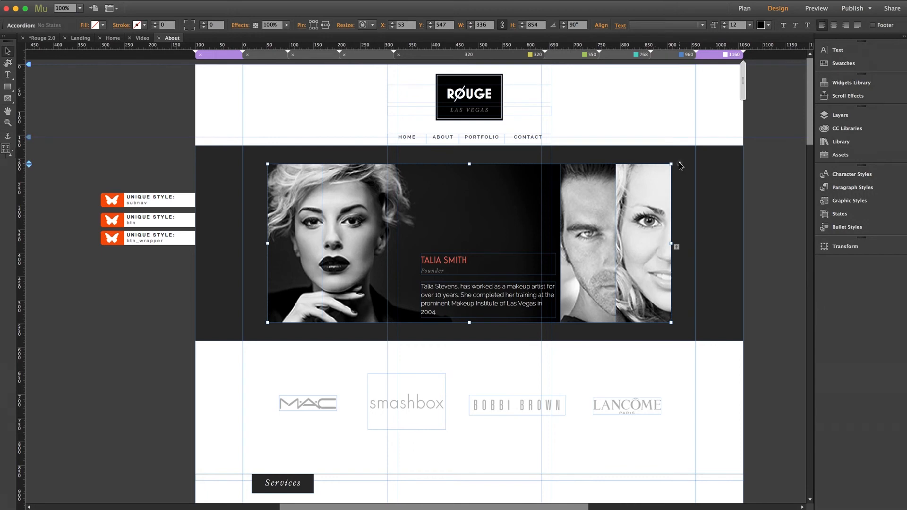
click(679, 166)
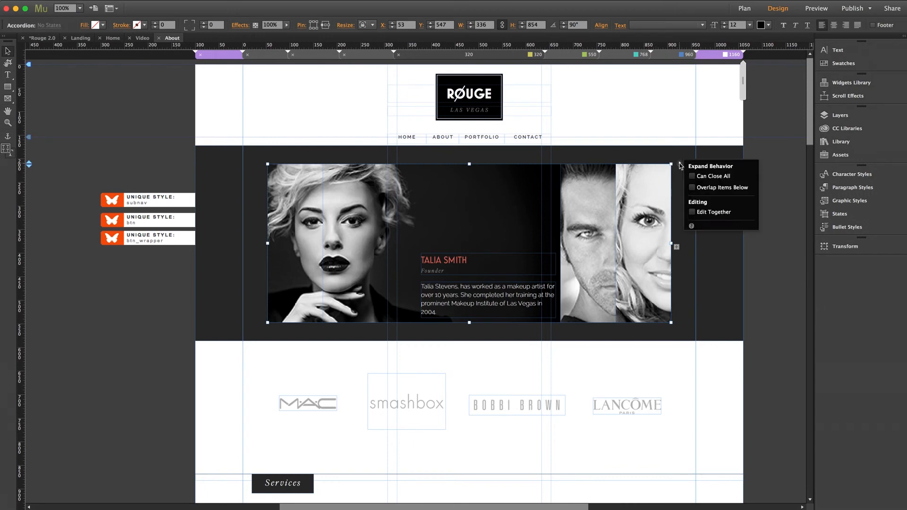
click(780, 163)
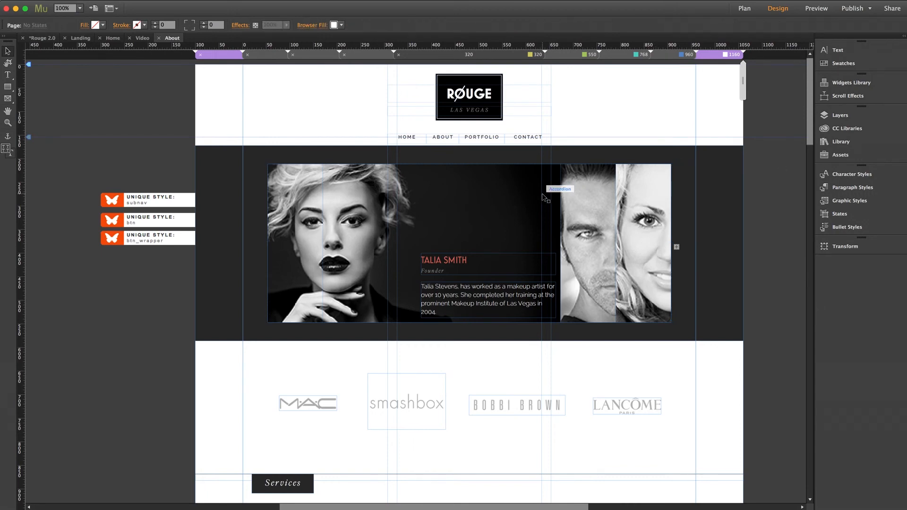
click(590, 186)
mouse_move(675, 160)
mouse_down()
mouse_move(666, 145)
mouse_move(671, 161)
mouse_up()
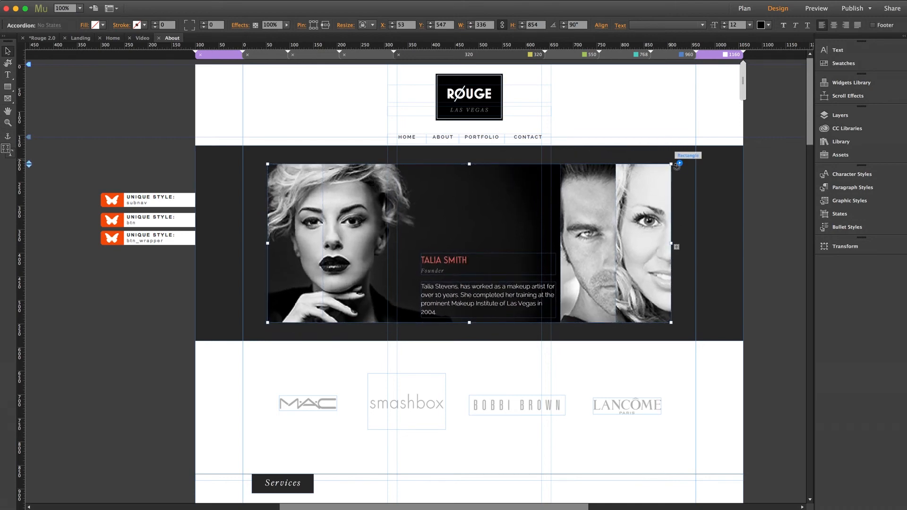
click(766, 188)
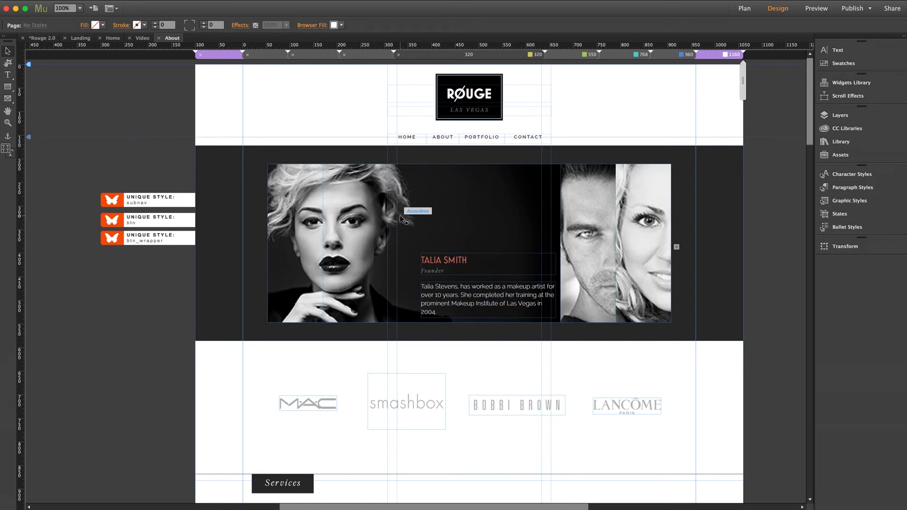
Select the active label of the team Accordion's first panel and view its image fill settings
click(293, 216)
click(293, 215)
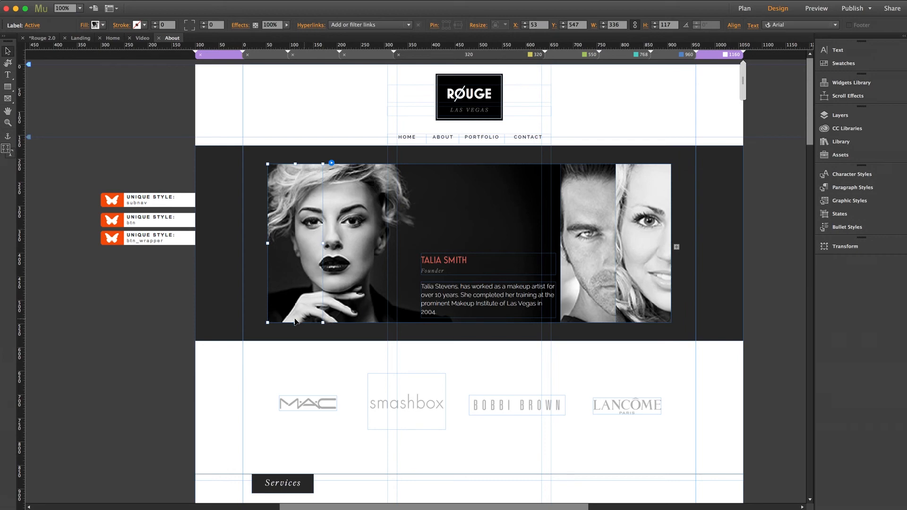
click(85, 26)
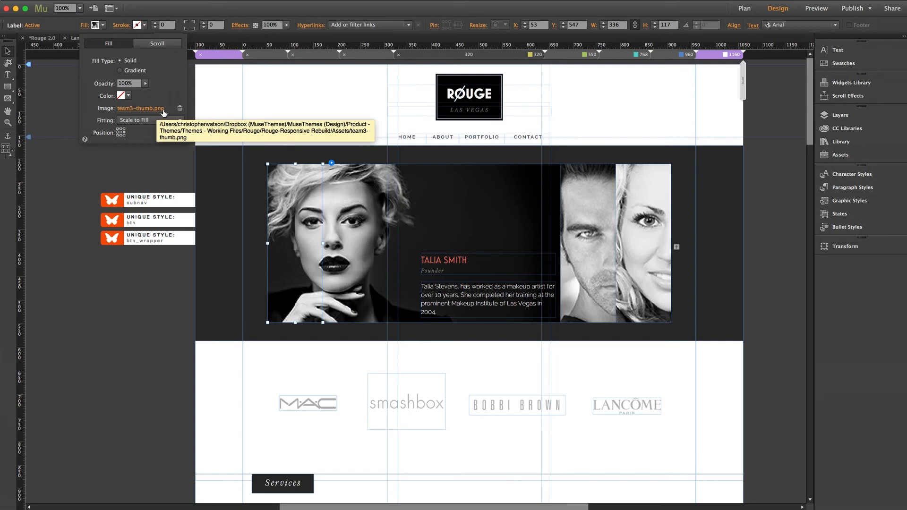
Select the content area of the team Accordion's first panel and view its fill settings
click(438, 224)
click(435, 218)
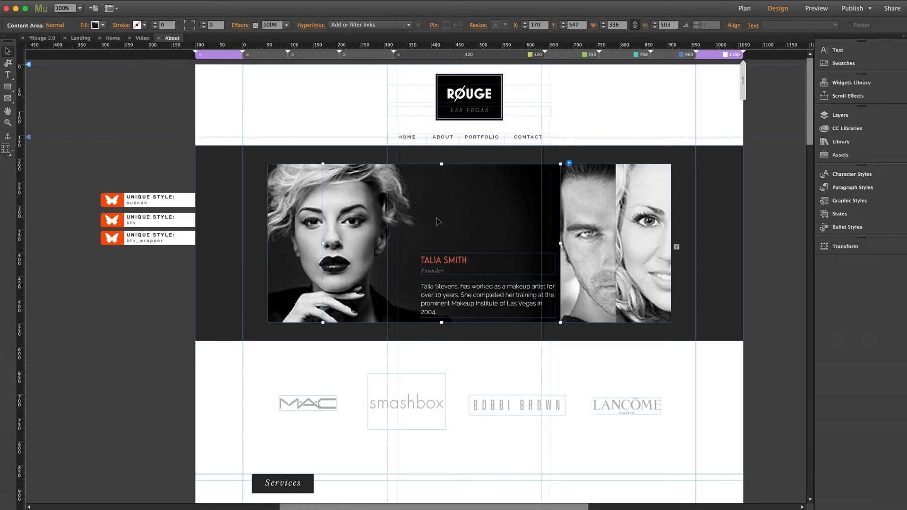
click(85, 26)
Open the team Accordion's second and third panels in turn, and check the selection of the whole widget
click(582, 221)
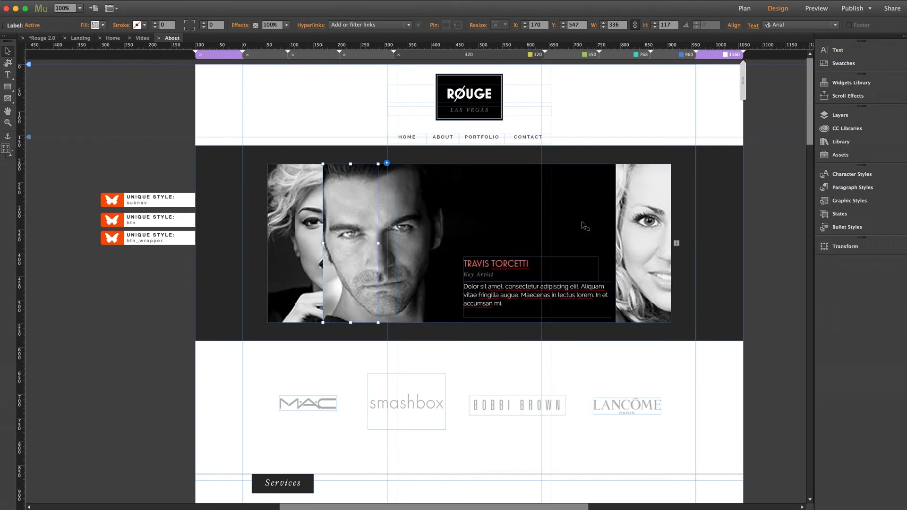
click(622, 223)
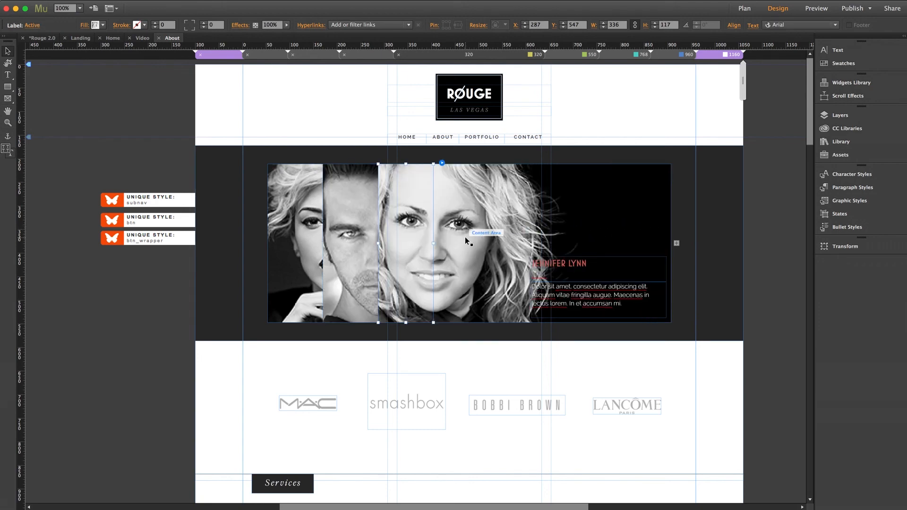
click(126, 323)
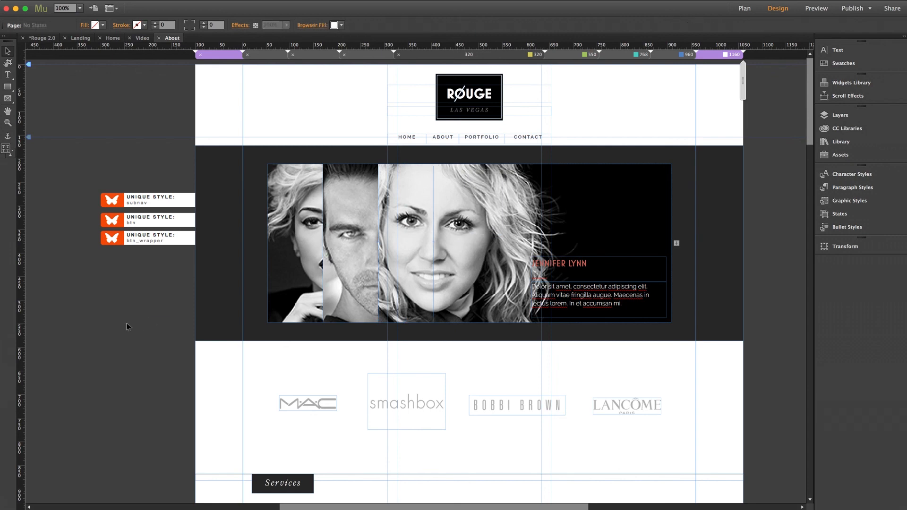
click(582, 196)
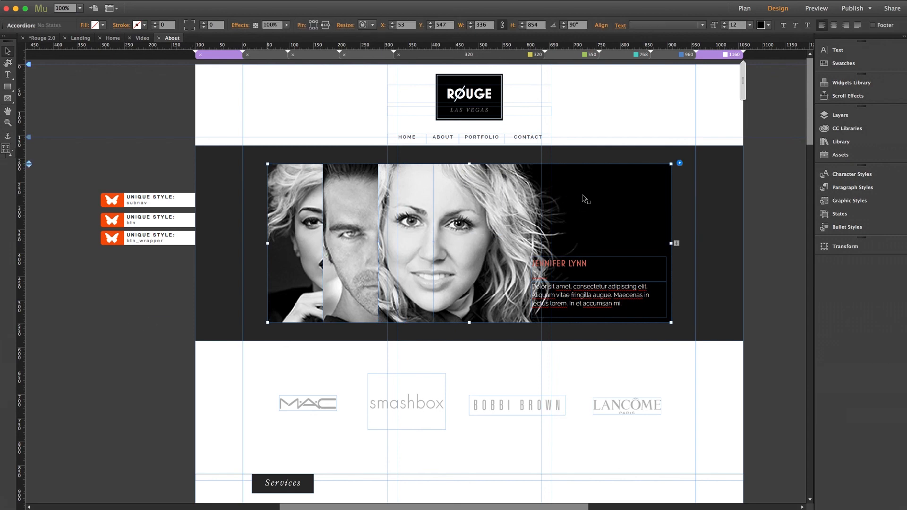
click(656, 91)
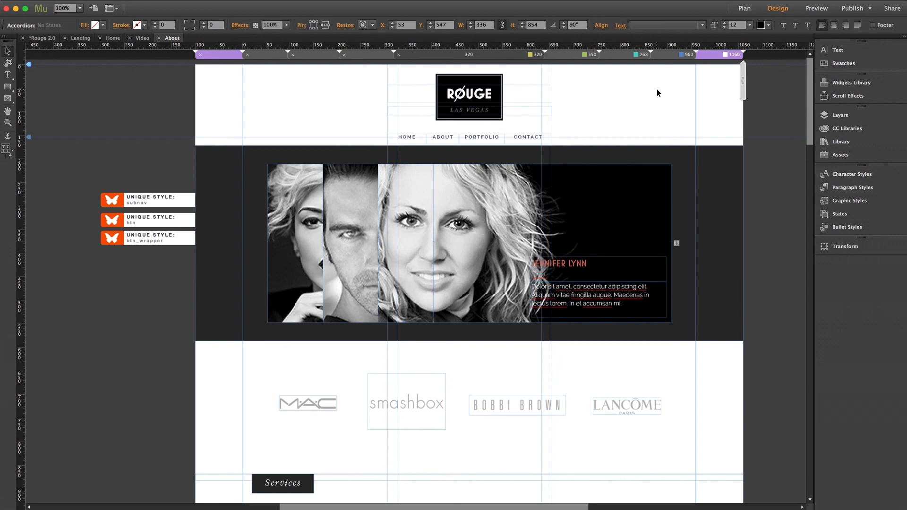
Switch the About page to the 768 breakpoint and examine the layout of the team panels
click(634, 54)
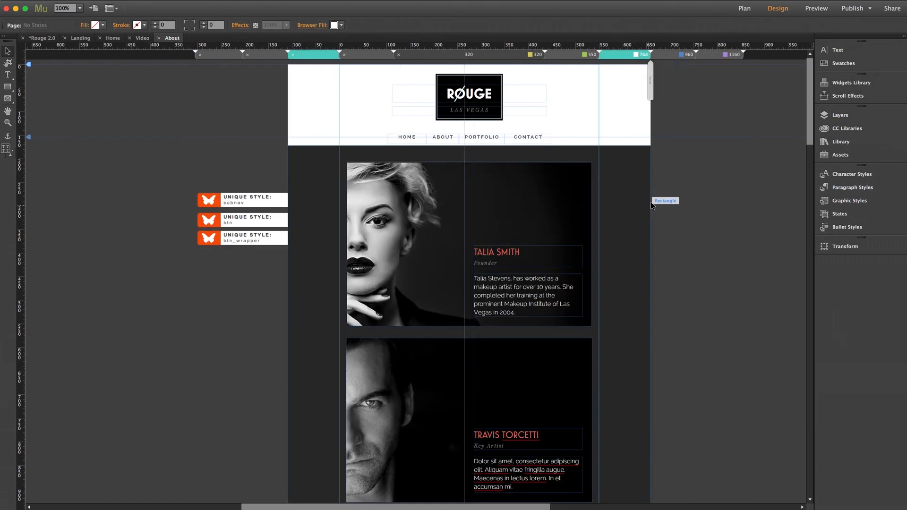
scroll(650, 216, down, 1)
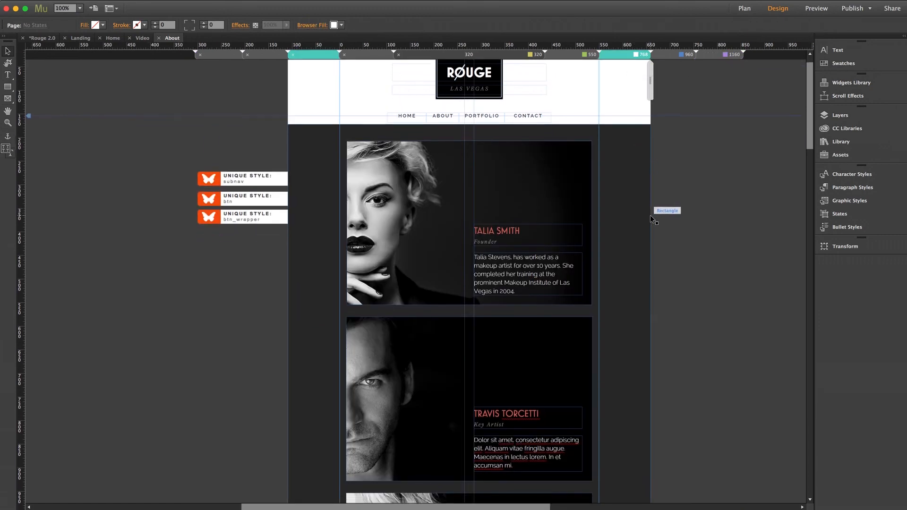
scroll(650, 216, up, 1)
Open the Portfolio page from the site plan and check the Media Pro 2.0 - Gallery widget behind the thumbnails
click(744, 8)
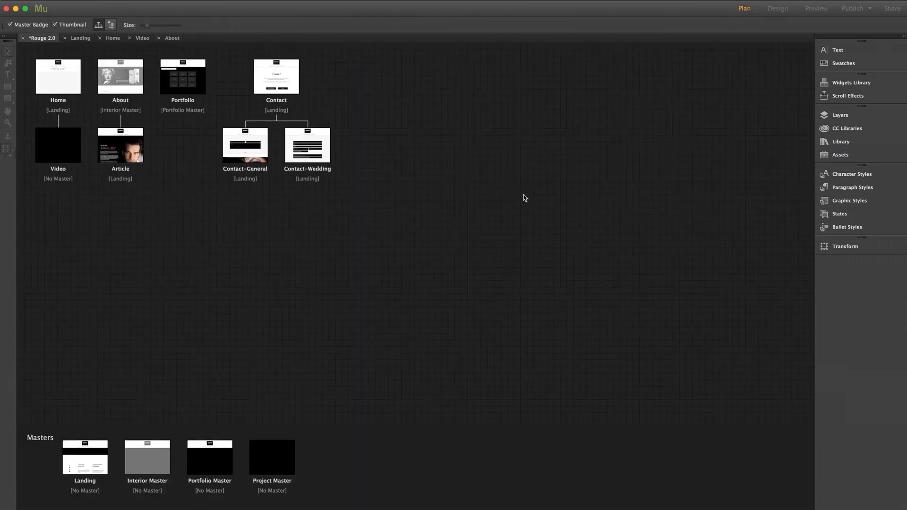
double_click(186, 79)
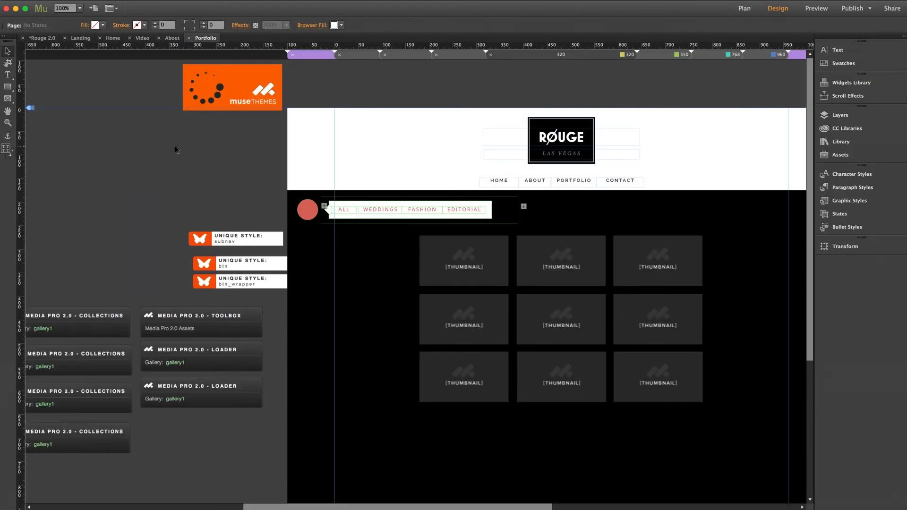
scroll(175, 149, right, 5)
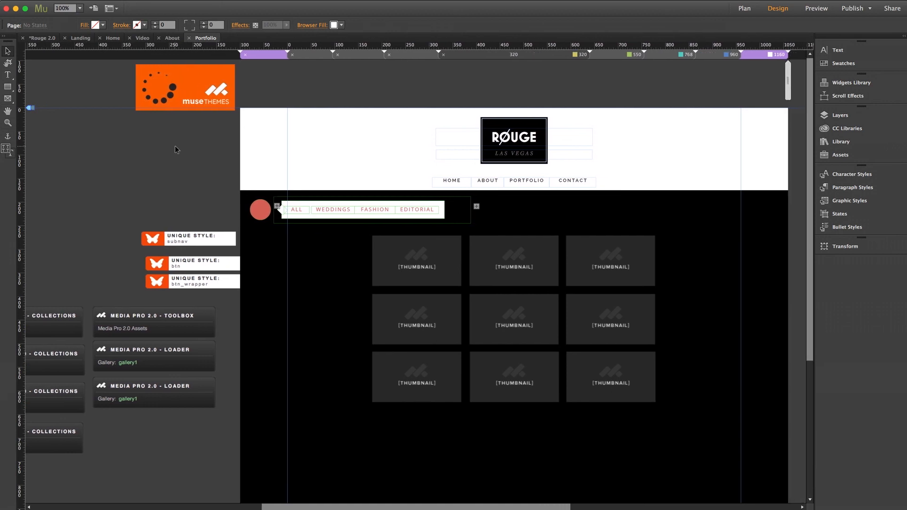
scroll(176, 149, down, 3)
scroll(175, 148, down, 1)
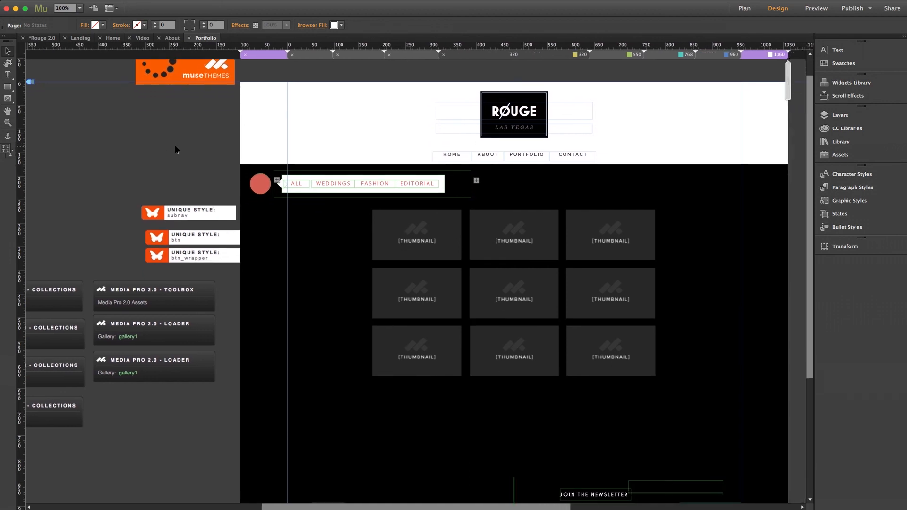
click(462, 257)
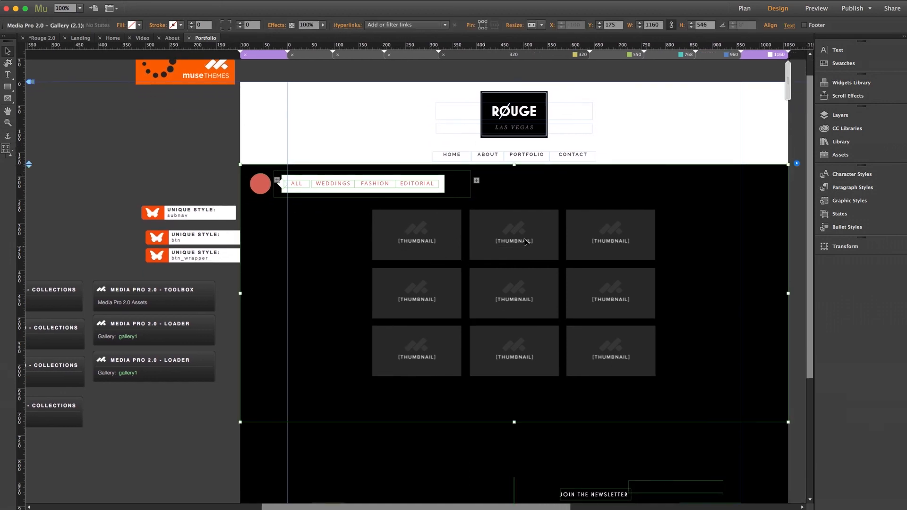
click(113, 156)
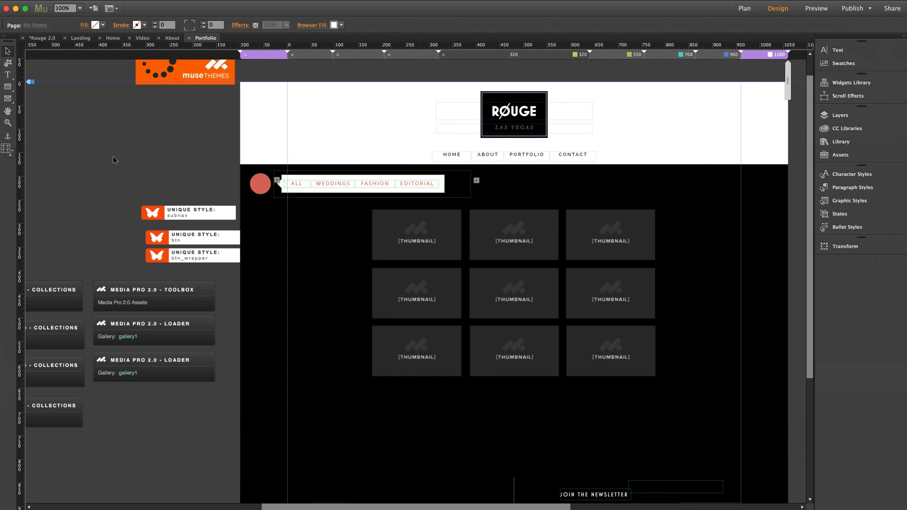
Look over the Media Pro 2.0 Collections, Toolbox and Loader widgets placed beside the Portfolio page
scroll(113, 155, left, 8)
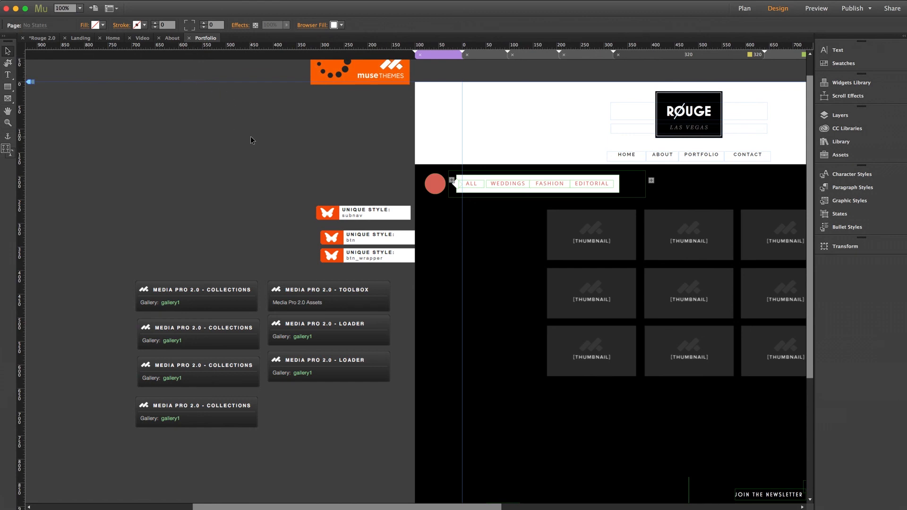
scroll(250, 136, right, 5)
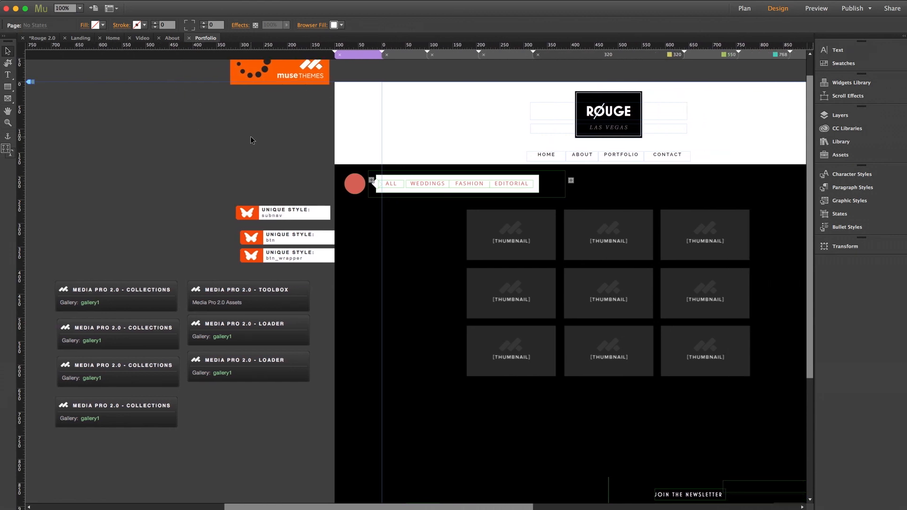
scroll(251, 136, right, 2)
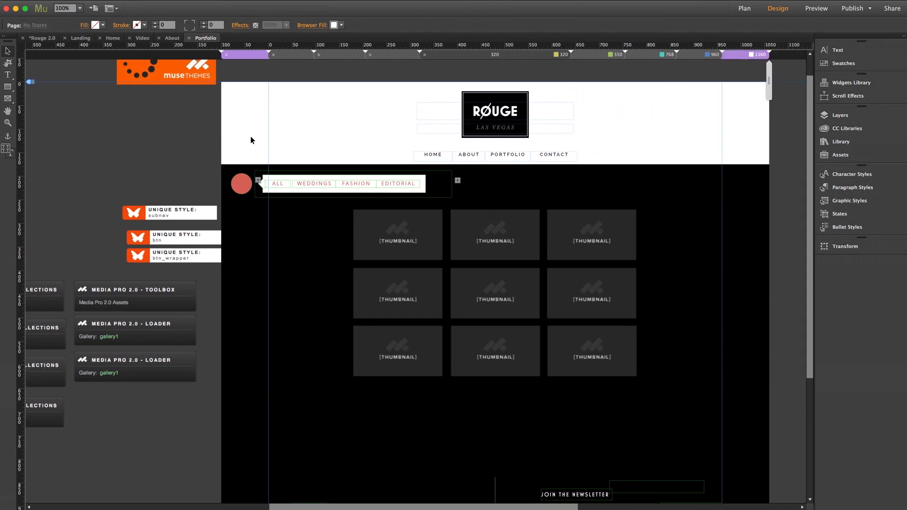
Open the Contact page from the site plan and check the hyperlinks of the General Inquiries and Wedding buttons
click(744, 8)
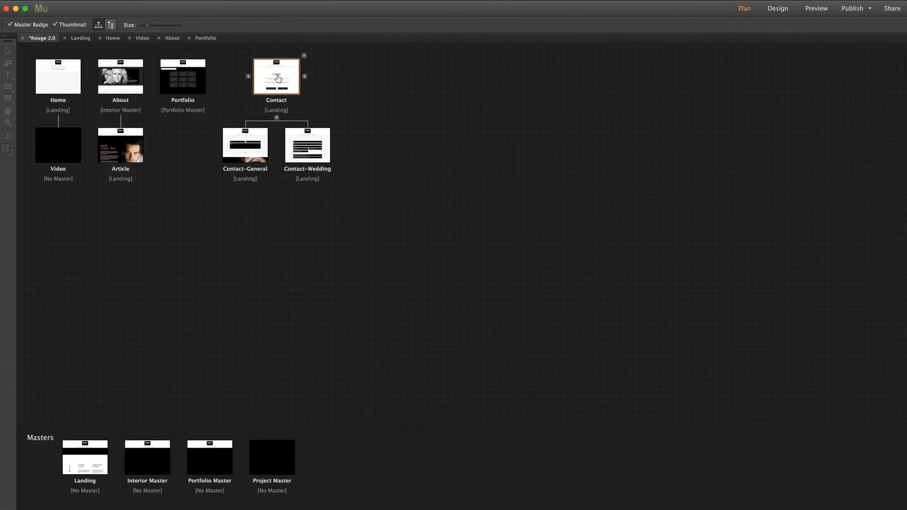
double_click(278, 79)
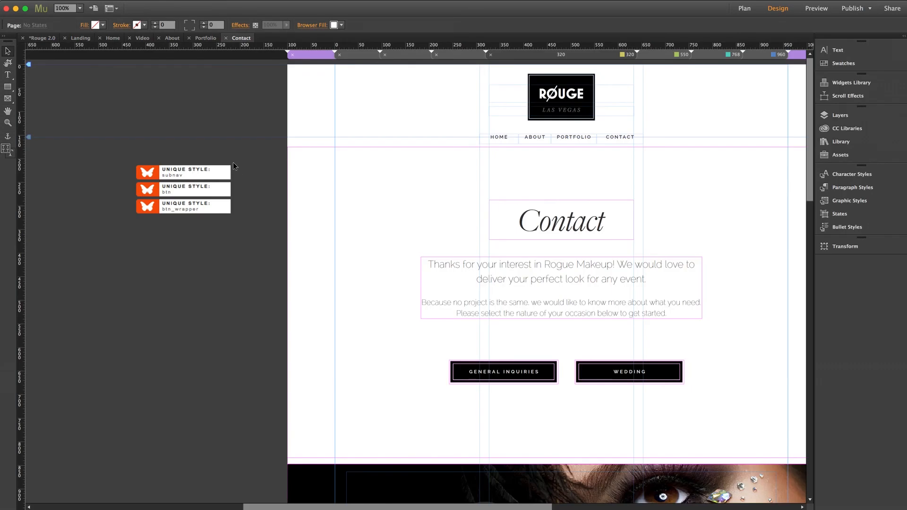
scroll(237, 122, right, 2)
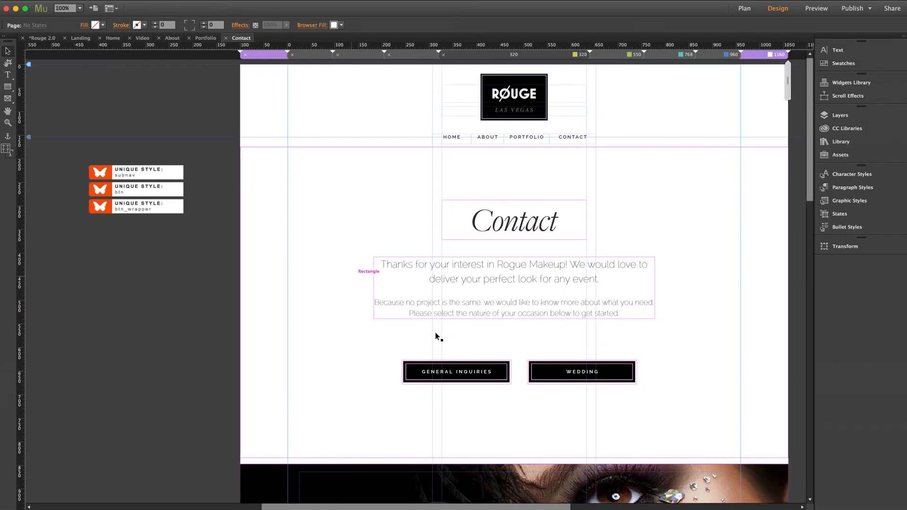
click(477, 372)
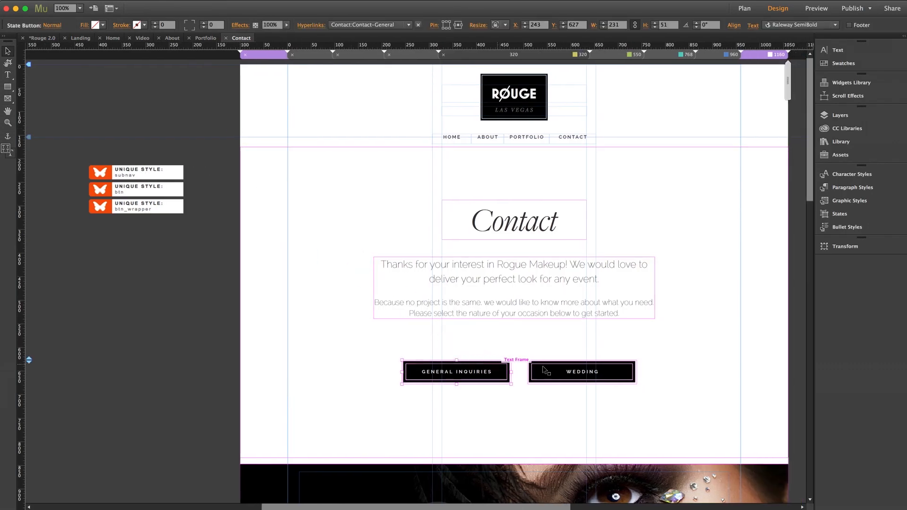
click(572, 371)
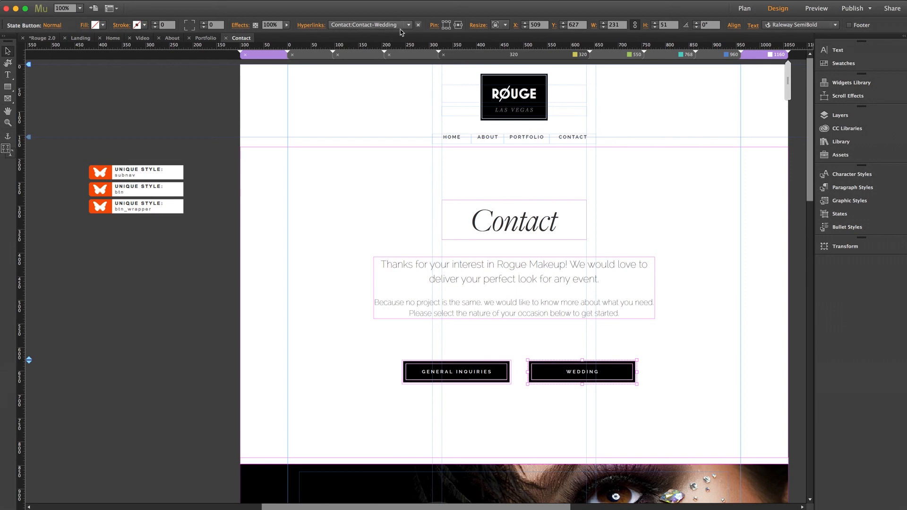
click(205, 266)
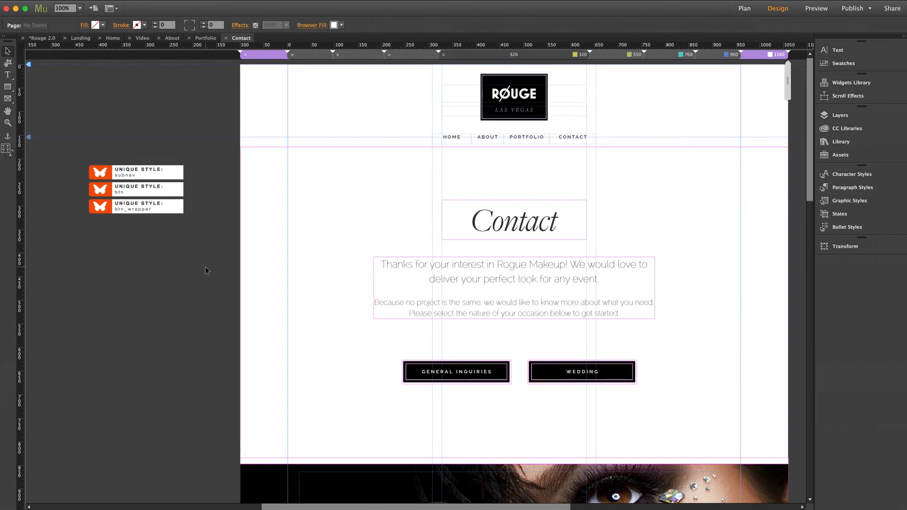
Inspect the image fill and scroll motion settings of the Contact page's banner rectangle, and return to the site plan
scroll(205, 266, down, 10)
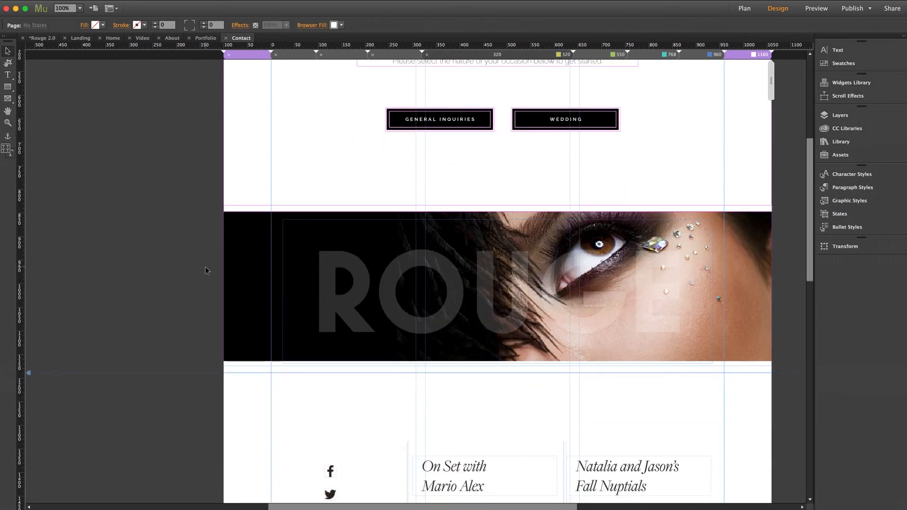
scroll(205, 270, down, 1)
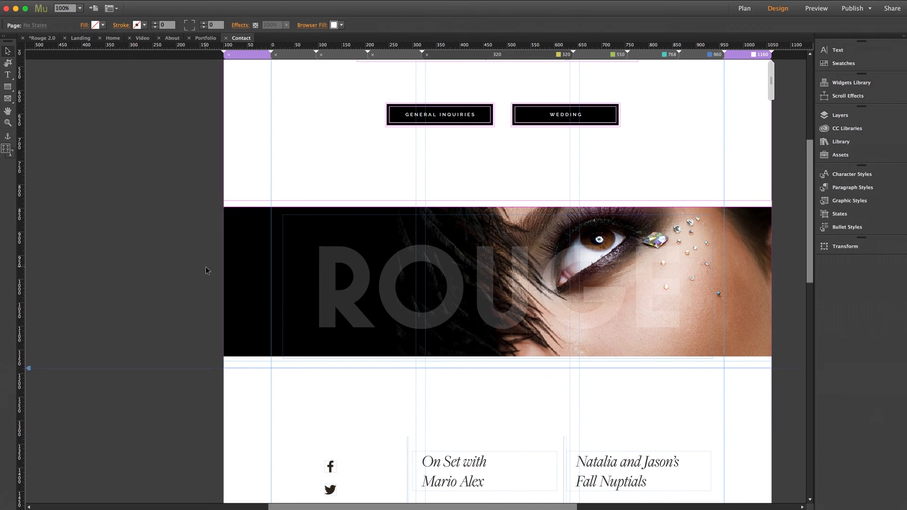
click(253, 249)
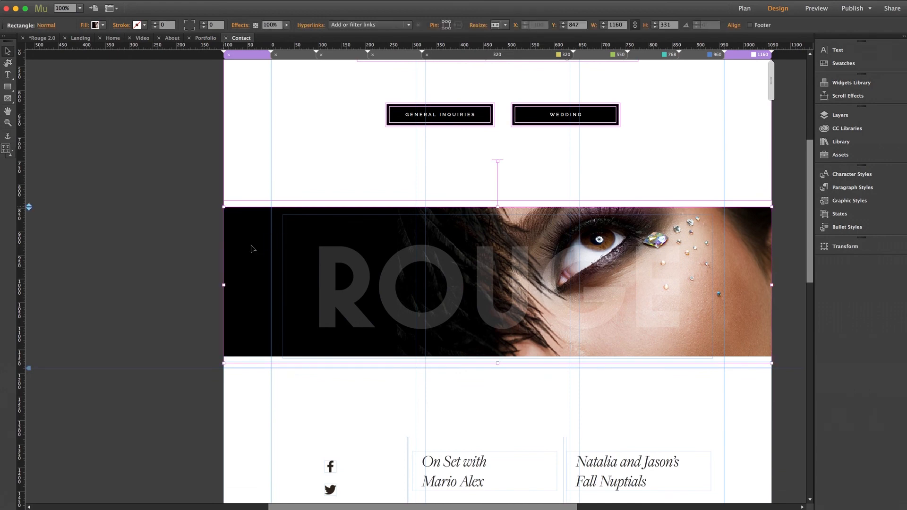
click(84, 26)
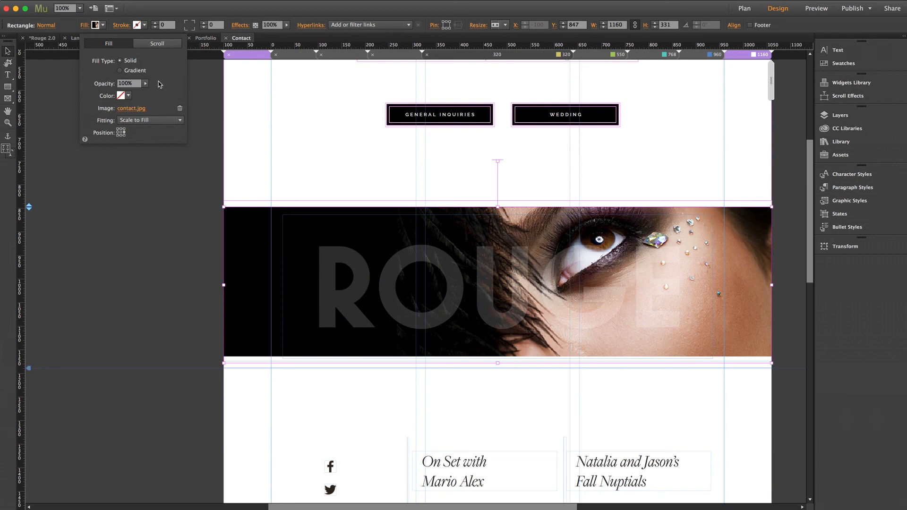
click(154, 44)
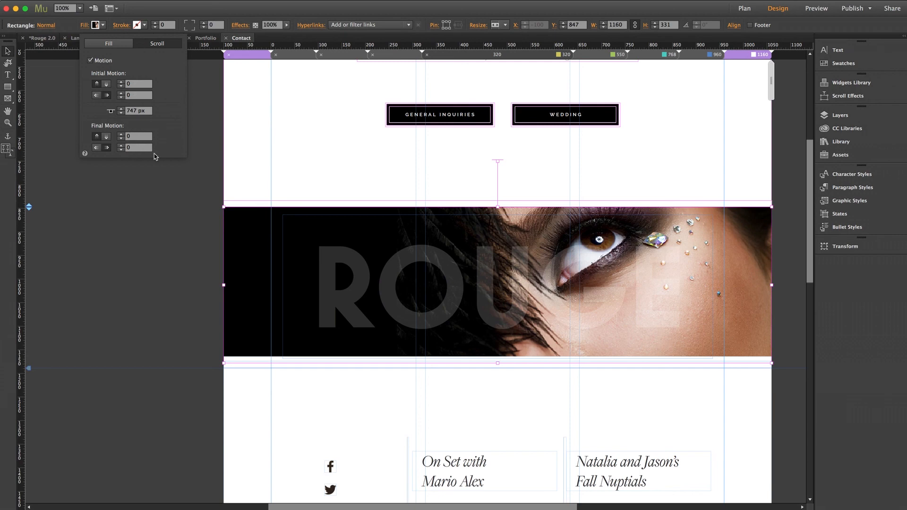
click(192, 228)
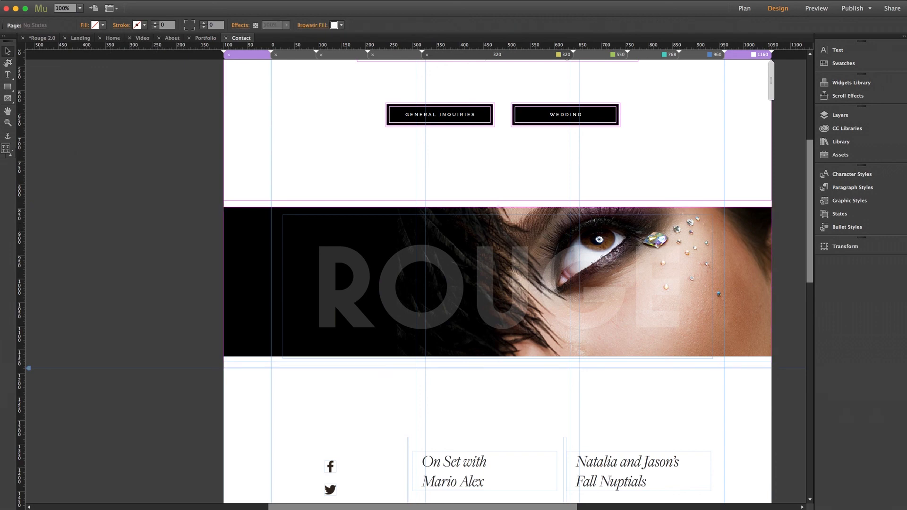
click(744, 8)
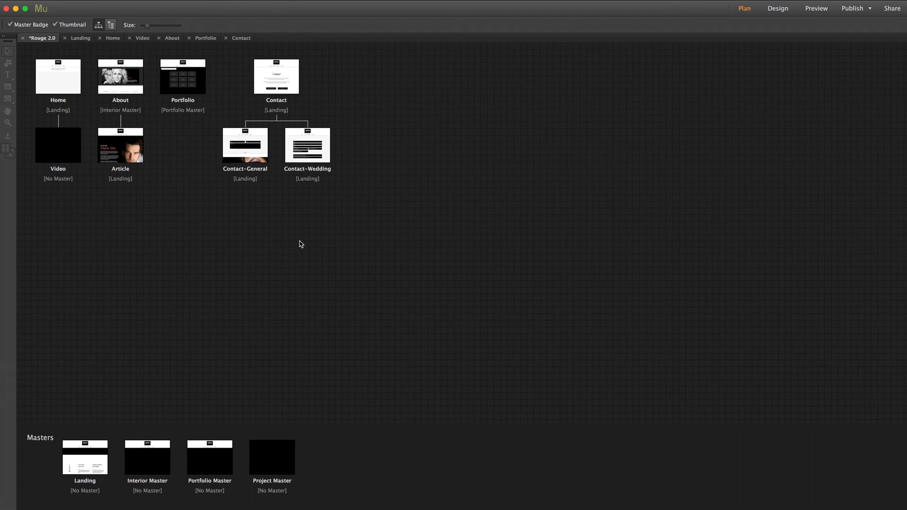